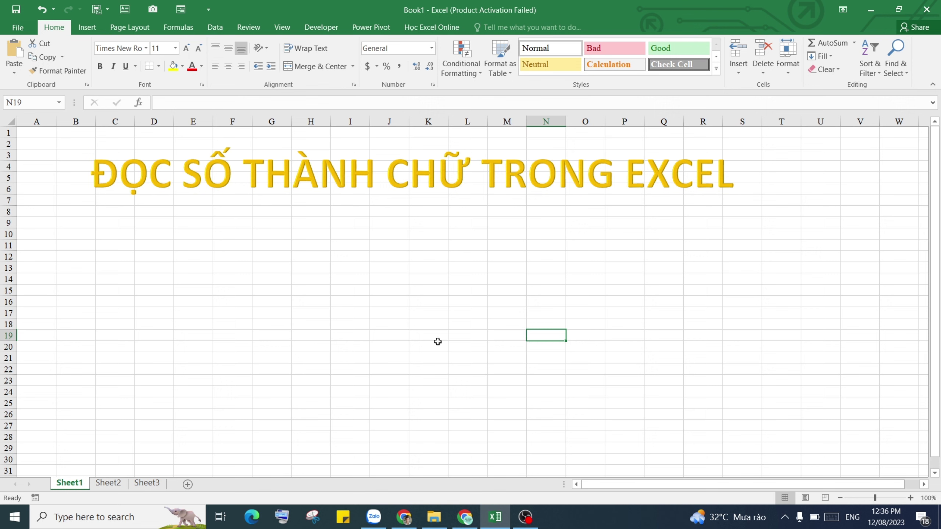
Step: Look at the Google Drive downloads folder in Chrome, then return to the Excel worksheet
left_click(407, 517)
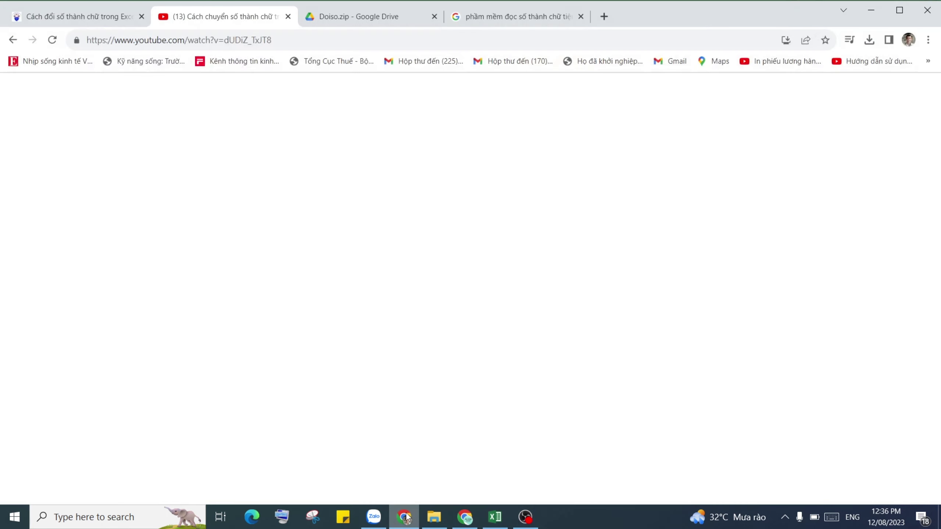
left_click(406, 517)
left_click(466, 517)
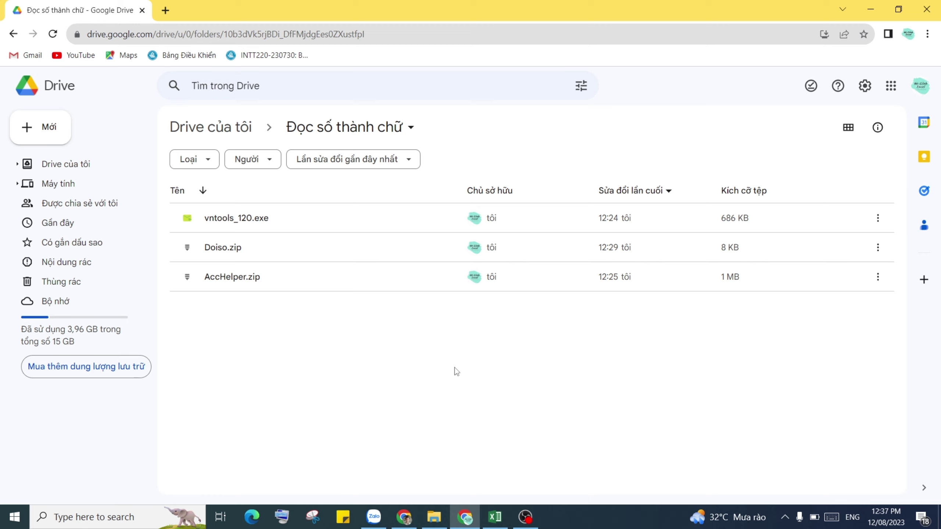
left_click(495, 517)
left_click(361, 288)
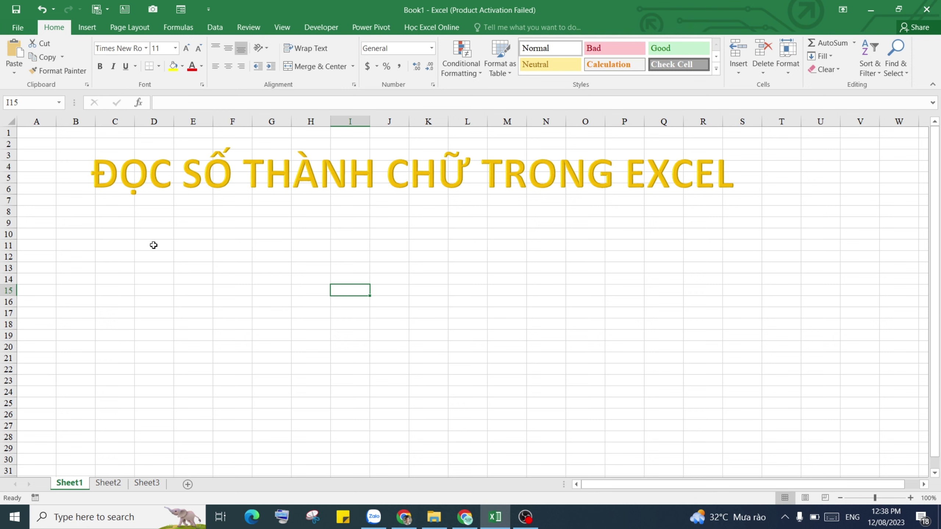
Step: Start a trial =VND formula in D10, cancel it, and bring Google Drive back up
left_click(159, 232)
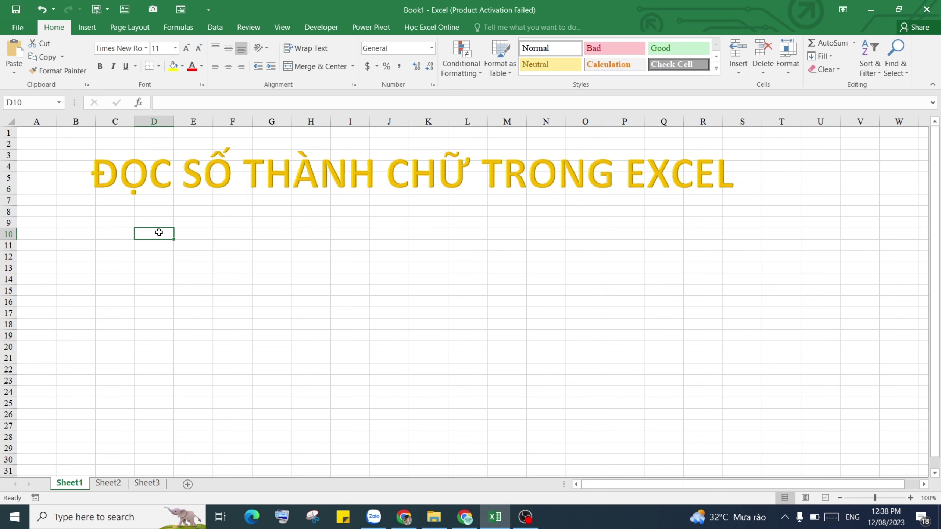
type("=")
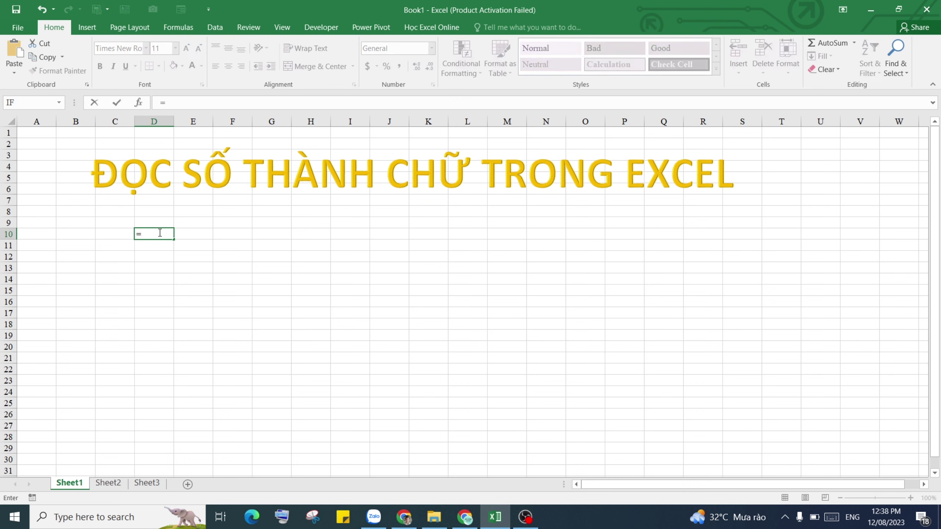
type("VND")
key("BackSpace")
key("BackSpace")
key("BackSpace")
key("Escape")
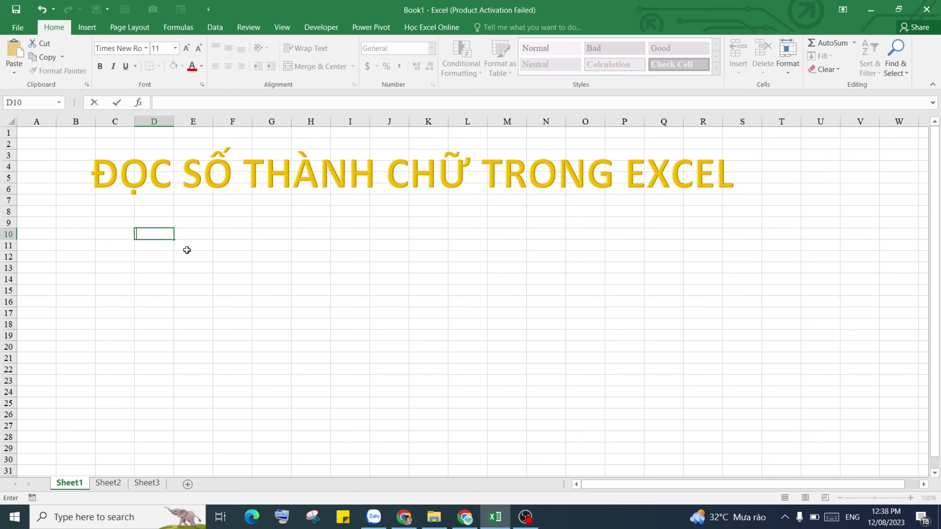
left_click(233, 251)
left_click(190, 254)
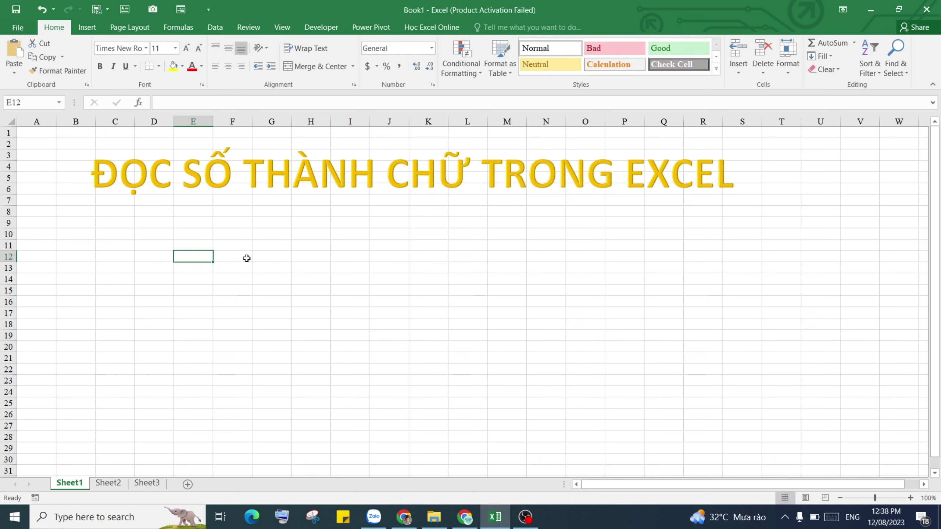
left_click(465, 517)
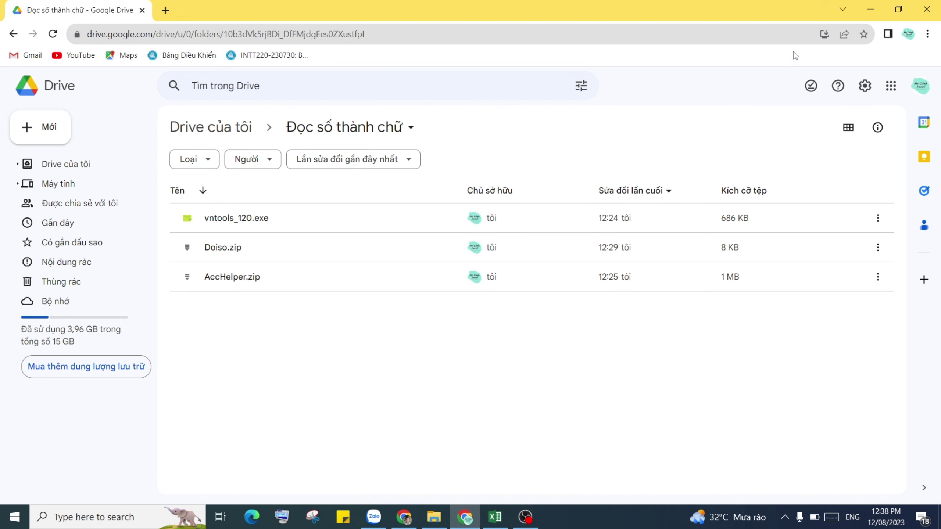
Step: Open D:\Download in File Explorer and select the AccHelper archive
left_click(871, 9)
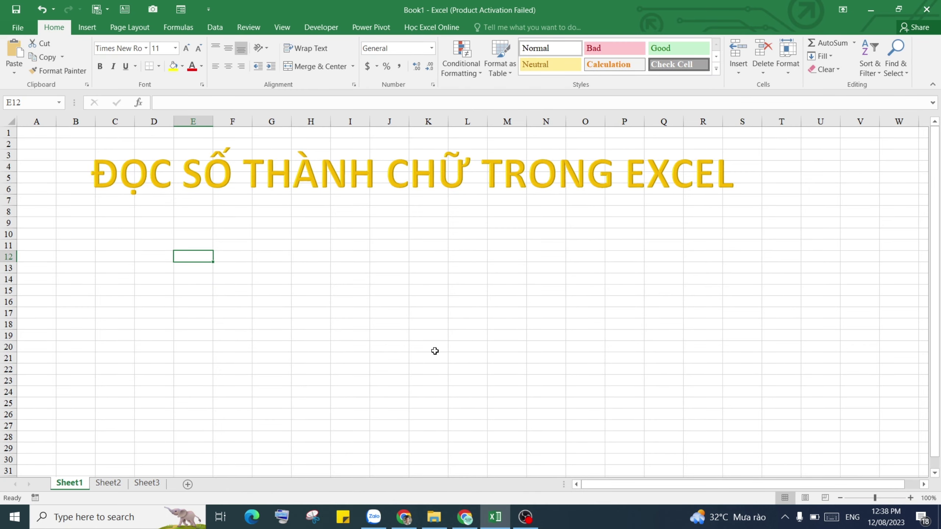
left_click(434, 518)
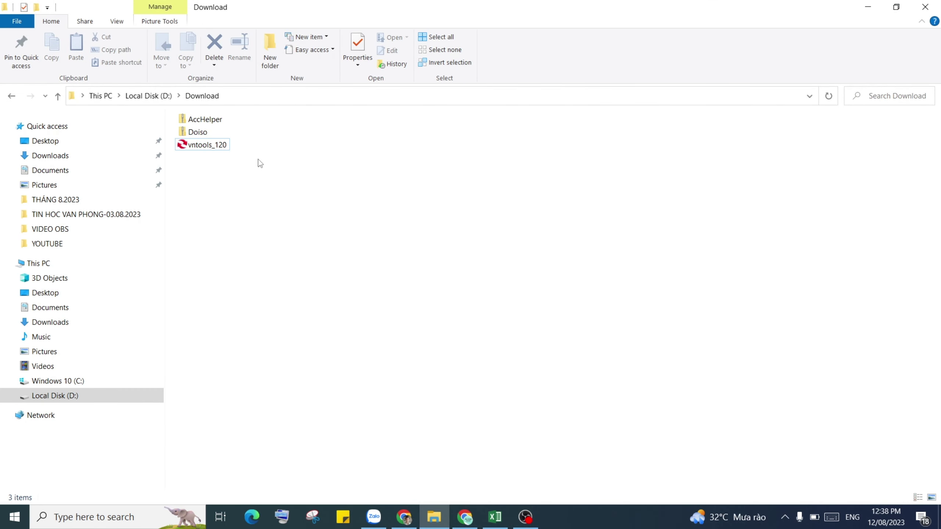
left_click(191, 123)
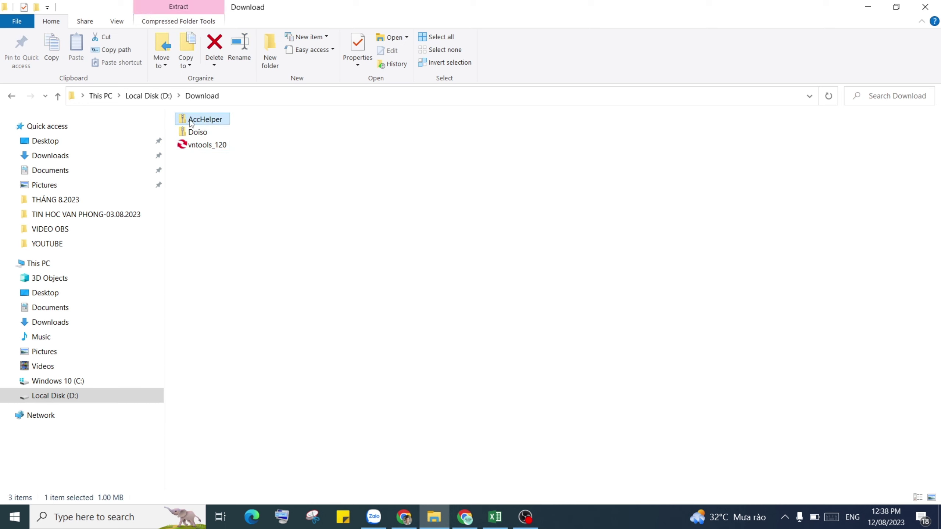
mouse_move(205, 120)
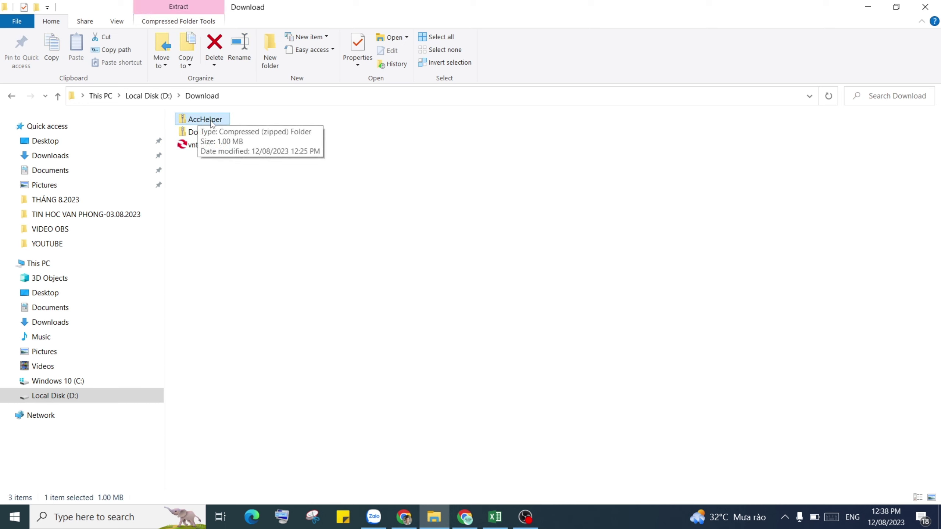
left_click(224, 207)
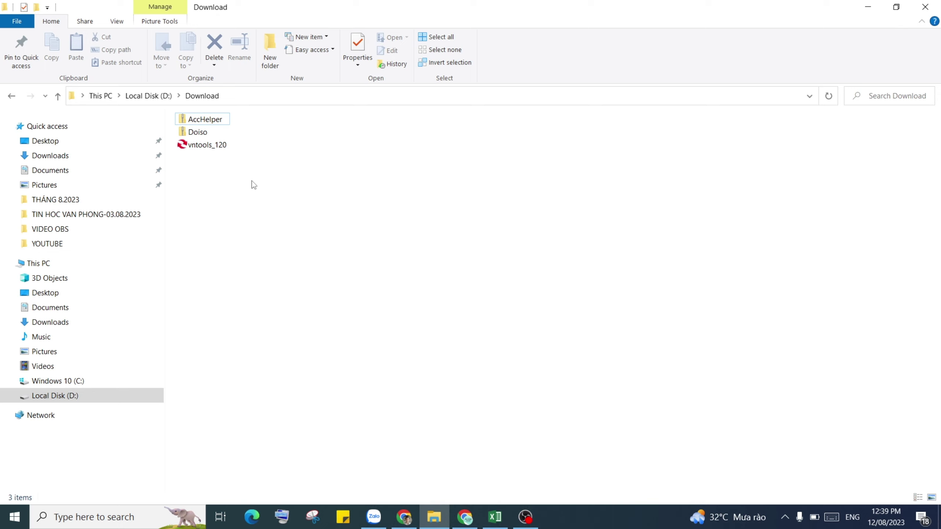
left_click(209, 123)
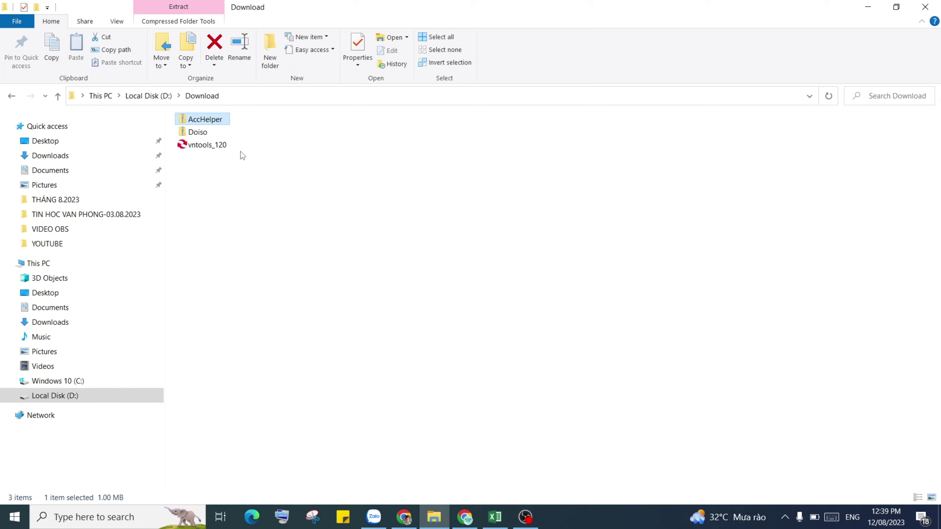
Step: Extract AccHelper.zip here and open the extracted AccHelper folder
right_click(223, 122)
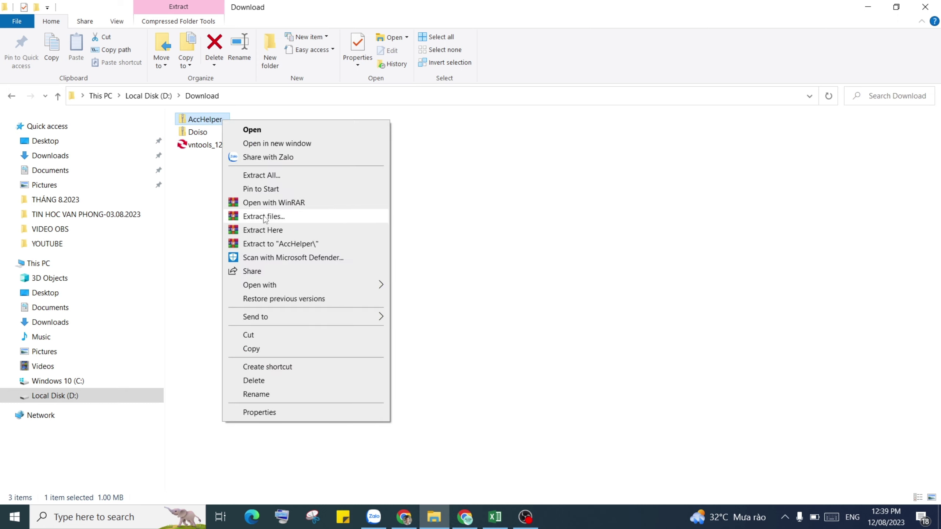
left_click(278, 232)
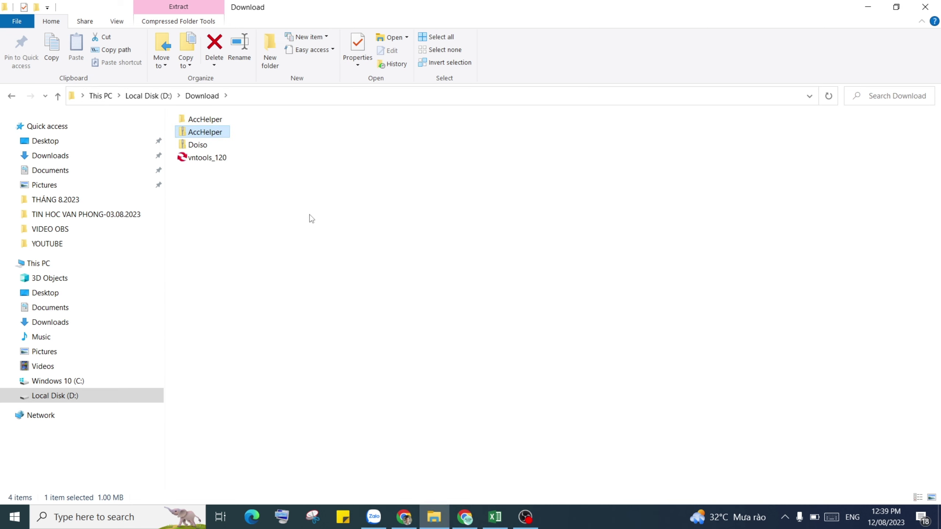
double_click(206, 119)
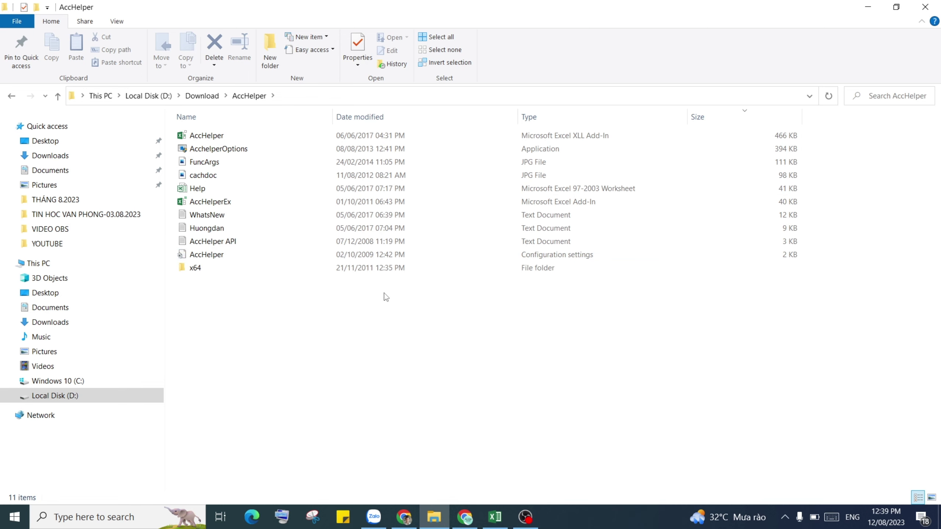
Step: Open the x64 folder and its Huongdan.txt note in Notepad
left_click(221, 136)
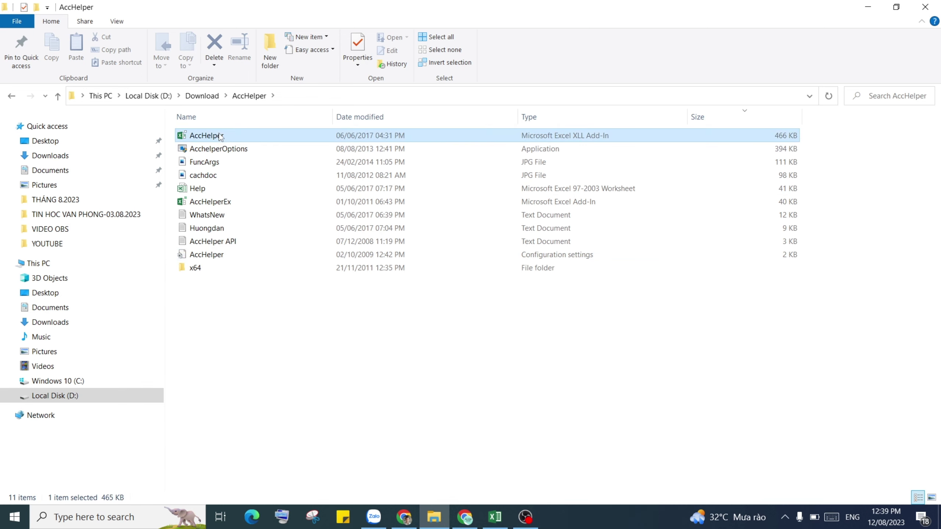
left_click(224, 204)
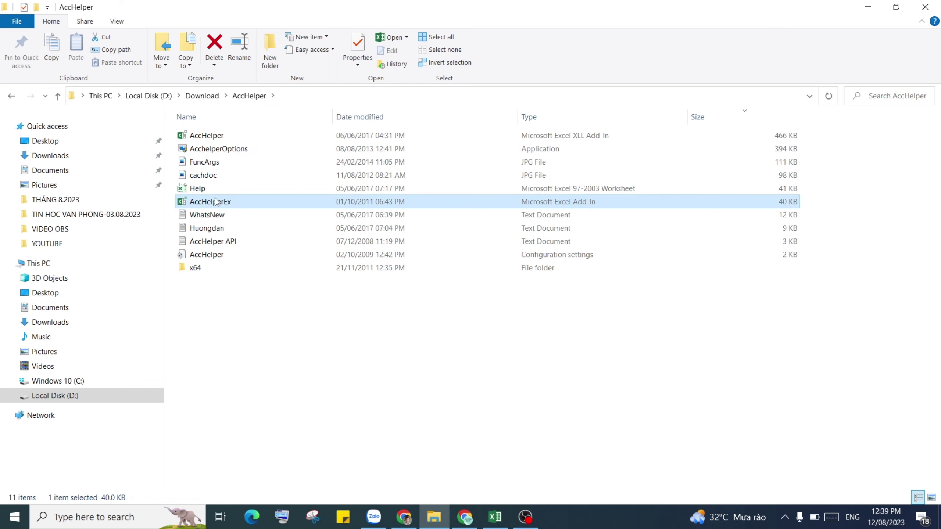
mouse_move(210, 201)
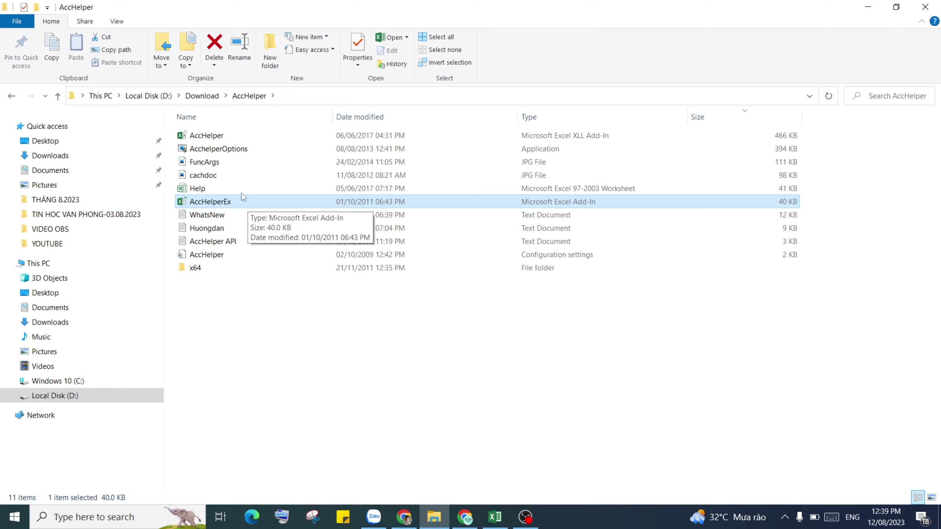
left_click(223, 269)
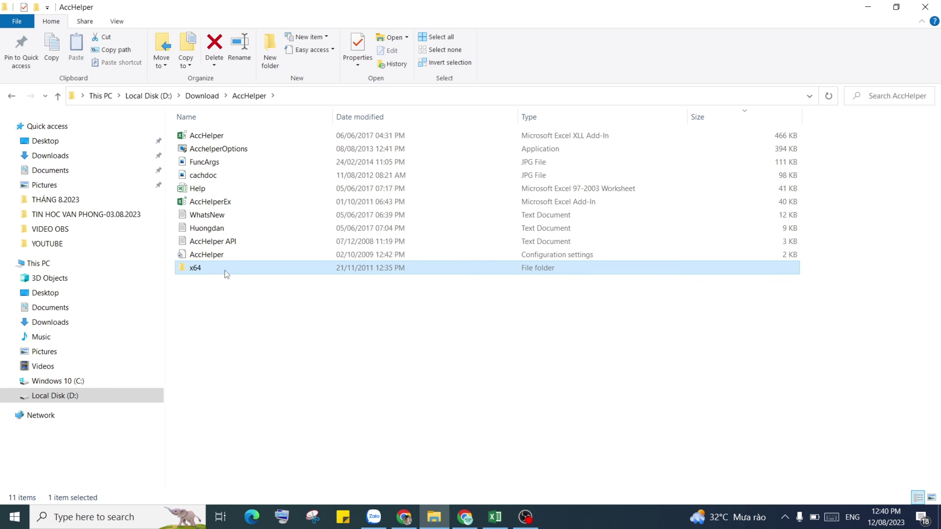
mouse_move(222, 270)
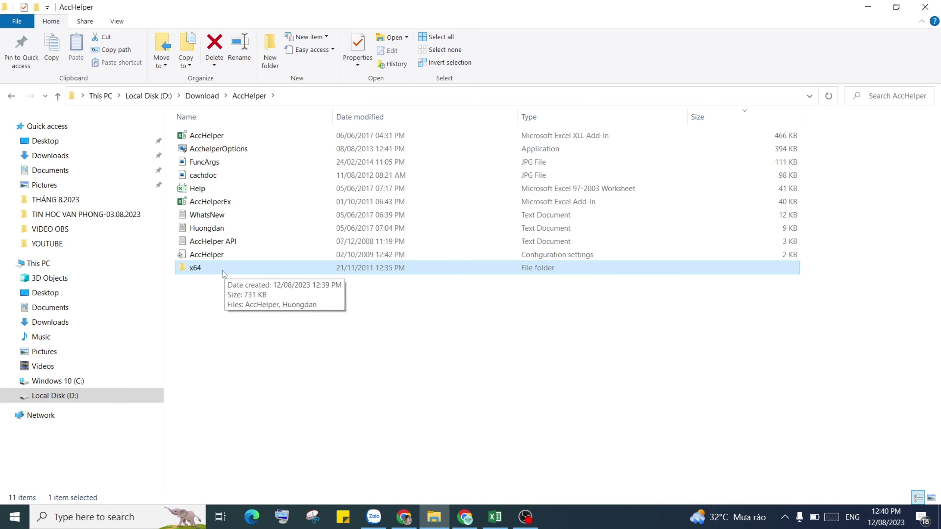
double_click(229, 271)
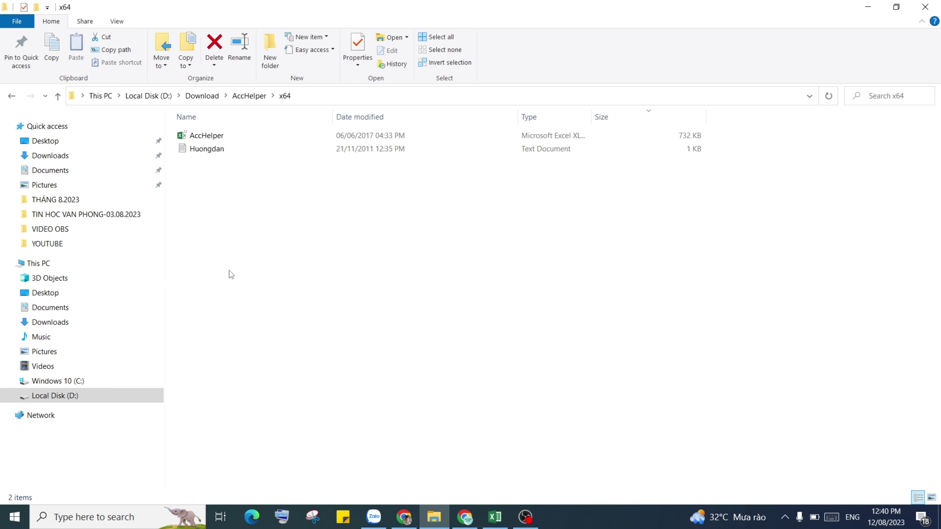
double_click(213, 150)
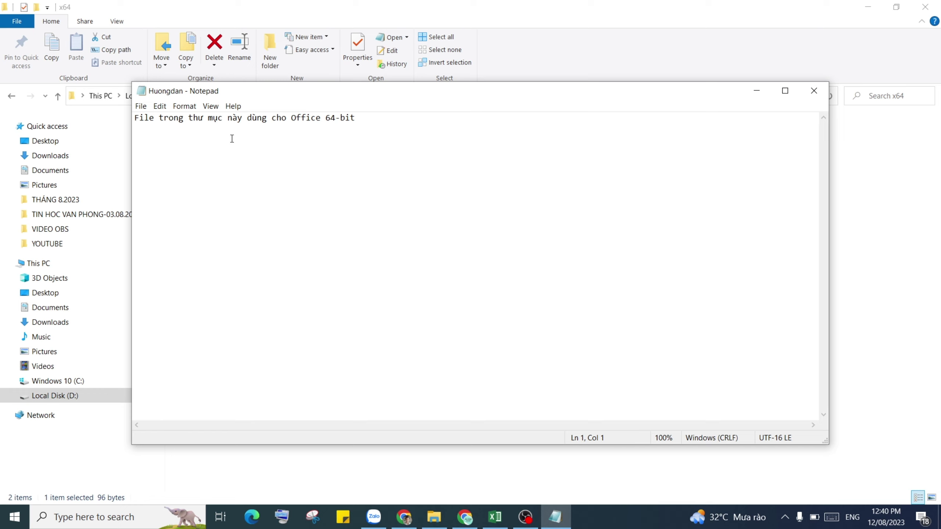
Step: Read the 64-bit Office line, close Notepad, and go back to D:\Download
left_click_drag(356, 118, 129, 113)
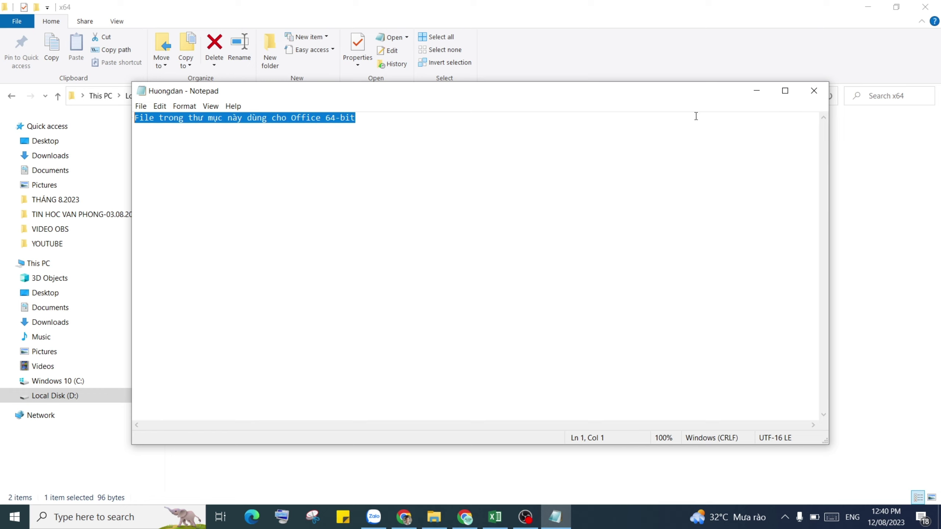
left_click(814, 91)
left_click(260, 185)
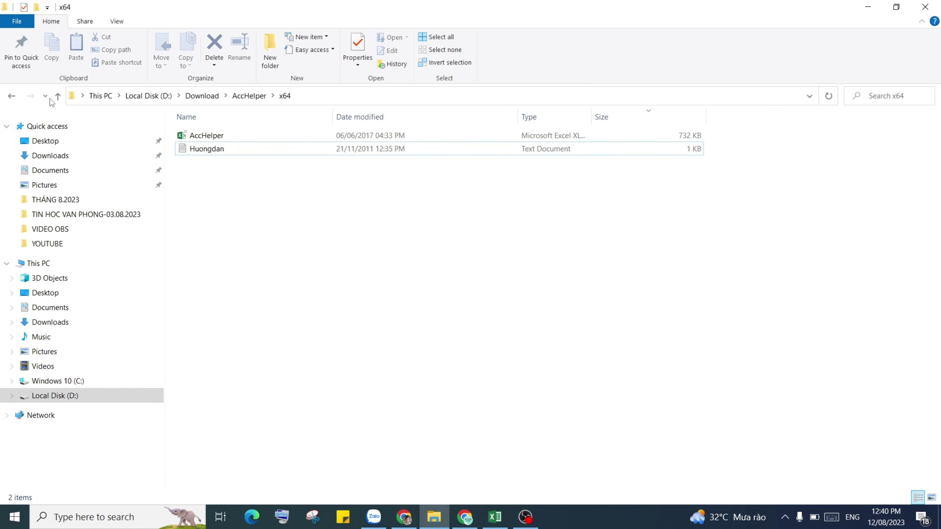
left_click(11, 95)
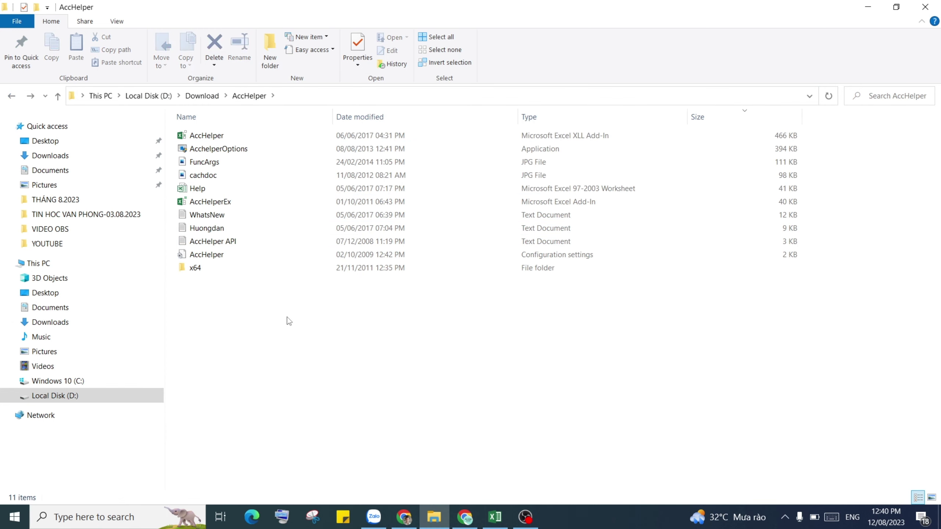
left_click(11, 96)
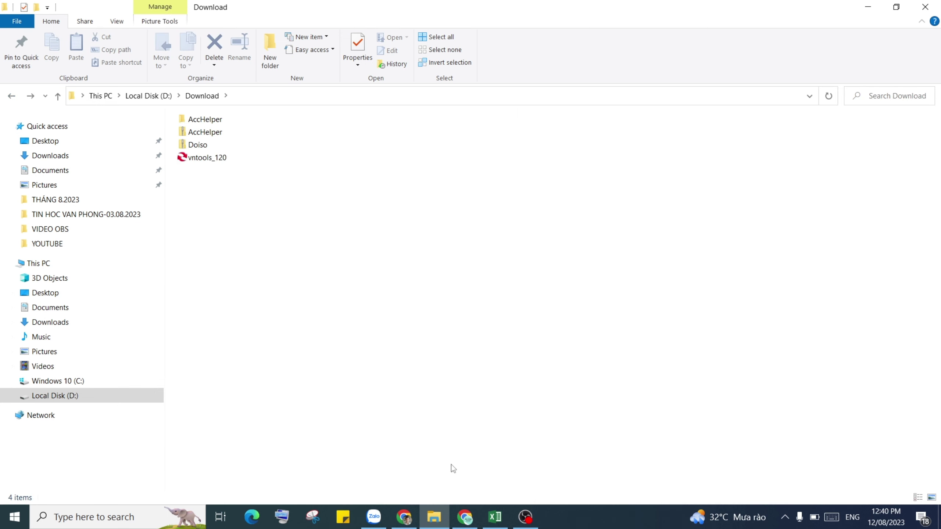
Step: In Excel, open File > Options and go to the Add-ins page
left_click(495, 517)
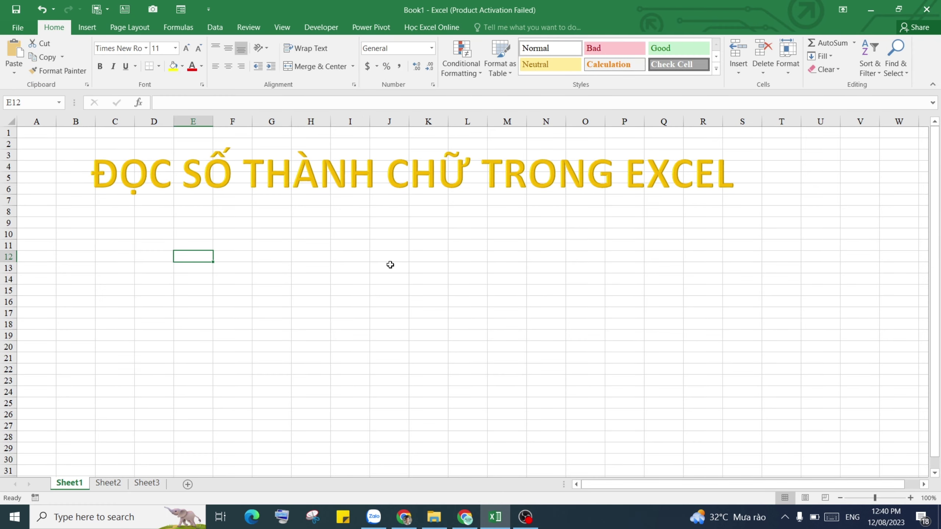
left_click(17, 28)
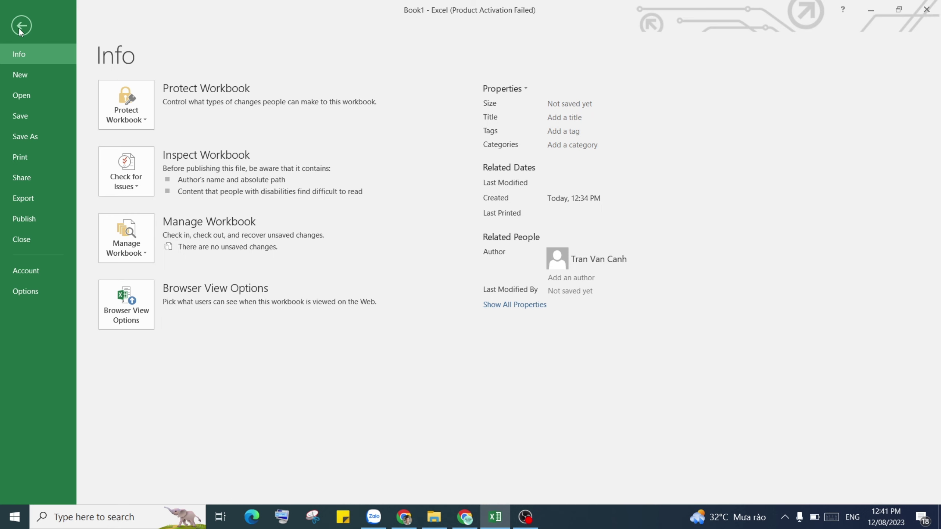
left_click(26, 292)
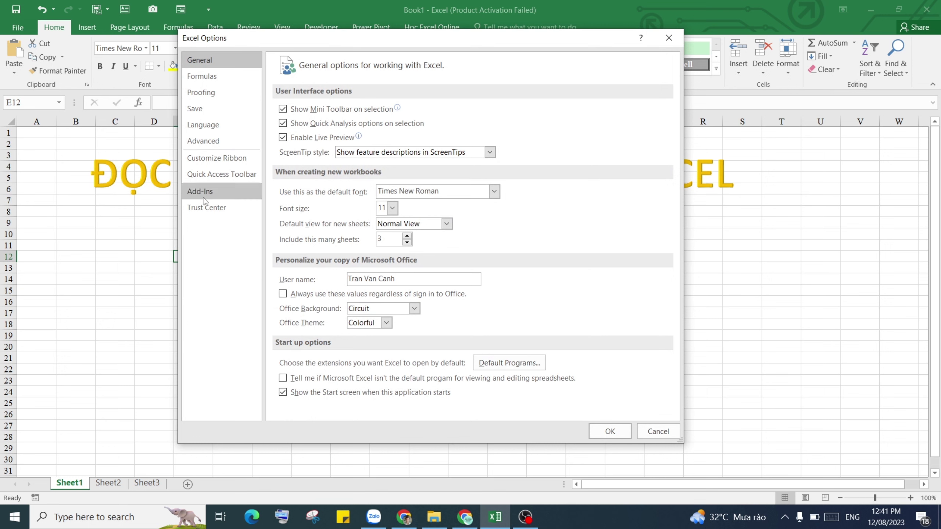
left_click(206, 193)
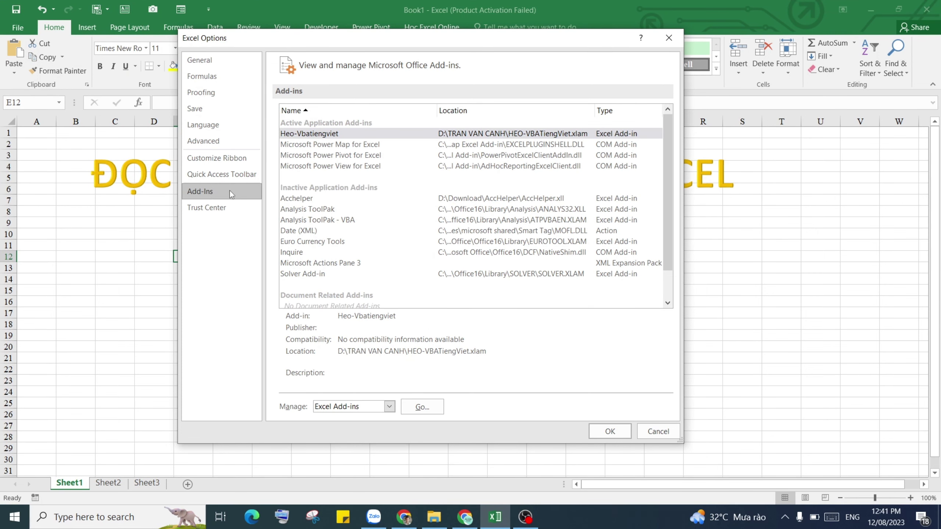
Step: Open the Excel Add-ins manager and untick Heo-Vbatiengviet
left_click(423, 407)
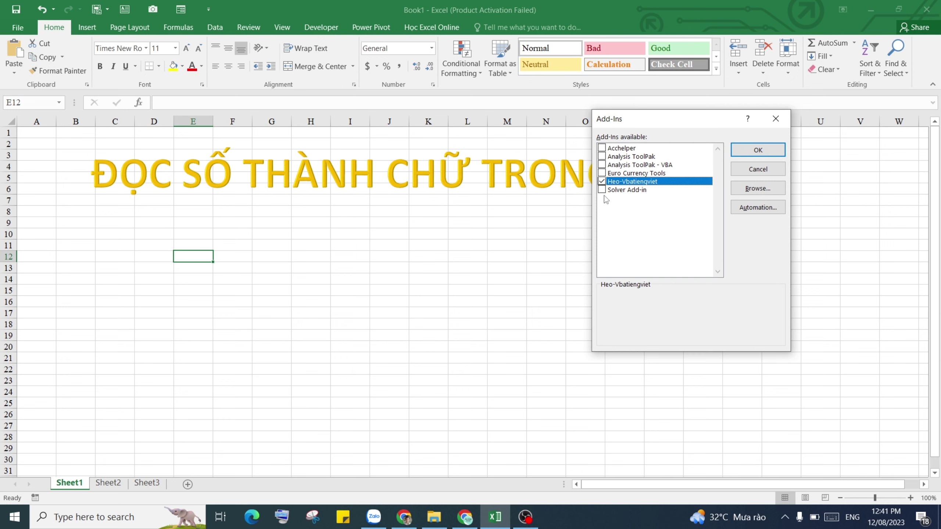
left_click(602, 182)
left_click(757, 190)
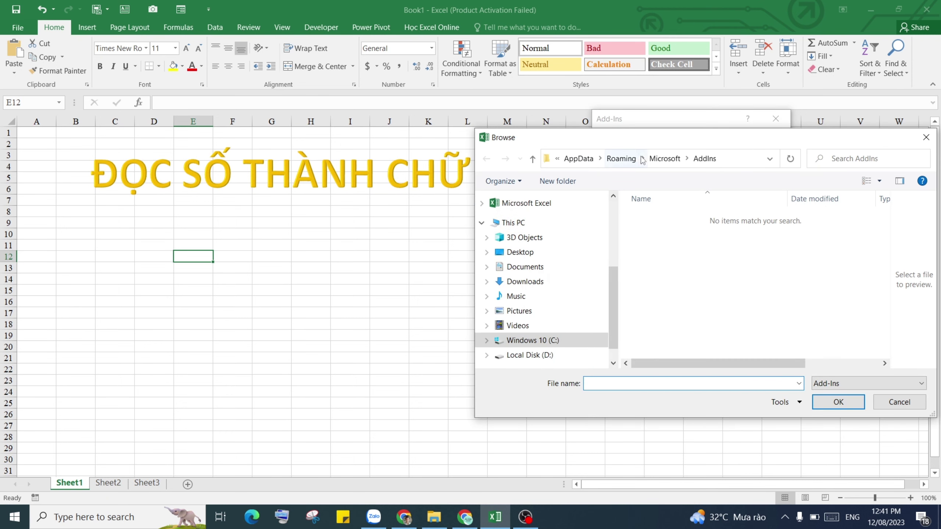
Step: Browse to D:\Download\AccHelper\x64 and load the 64-bit AccHelper add-in
left_click_drag(641, 134, 467, 119)
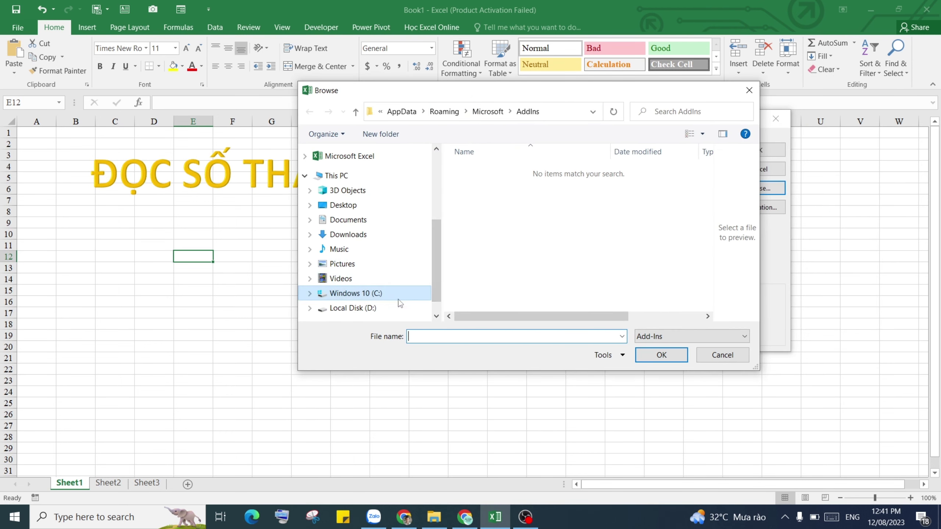
scroll(423, 256, "down", 1)
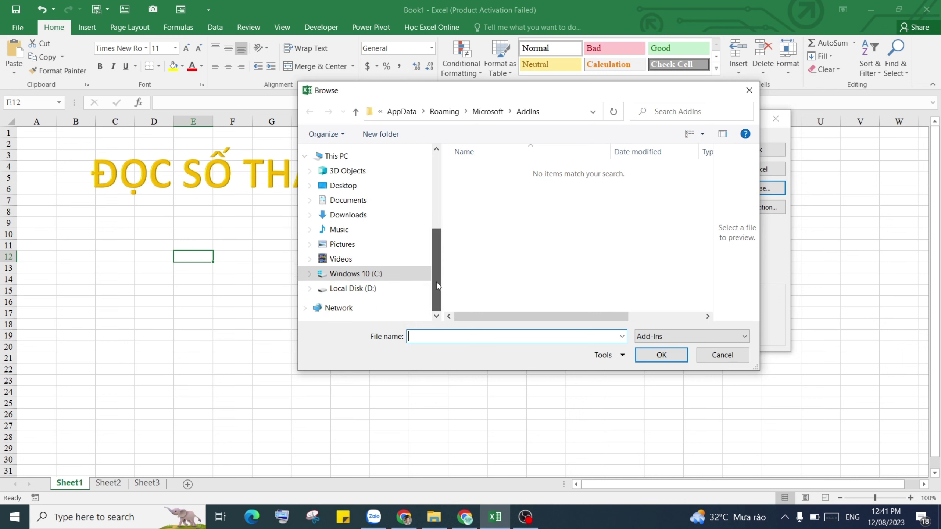
left_click(374, 289)
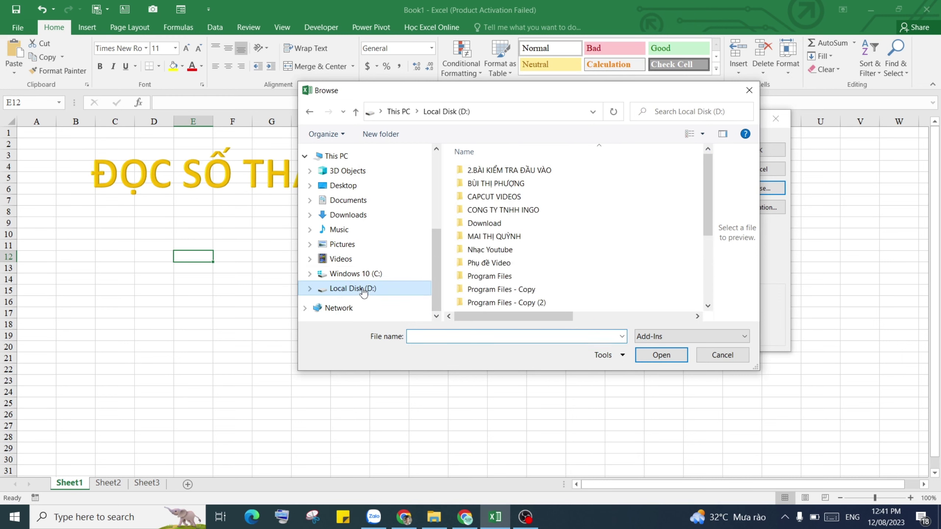
double_click(497, 223)
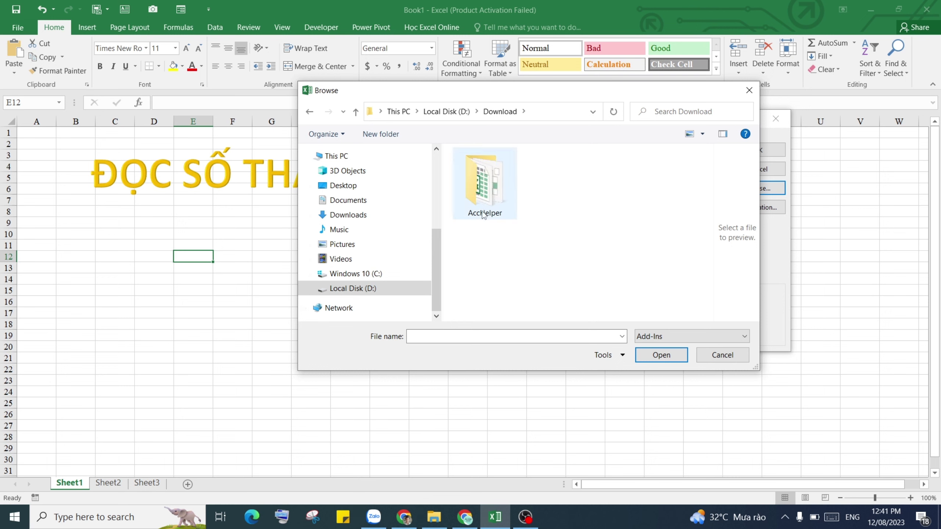
double_click(490, 190)
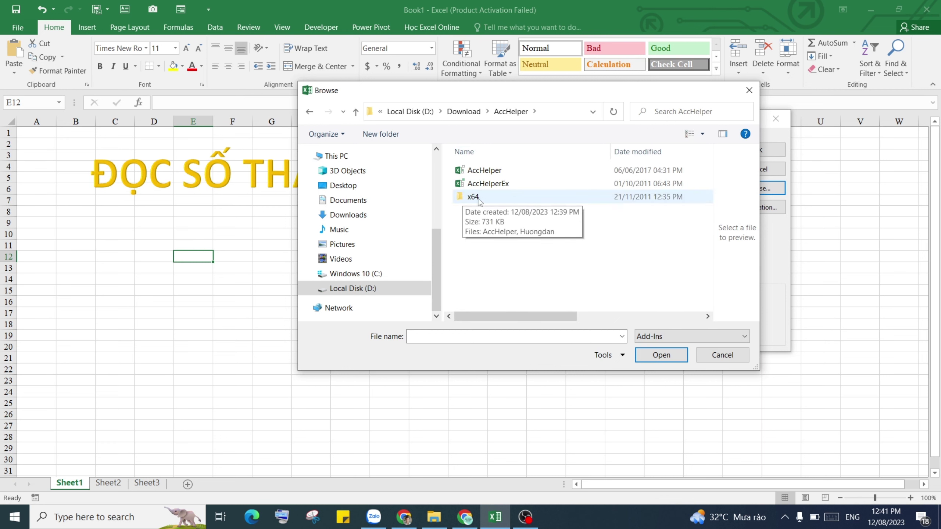
double_click(508, 200)
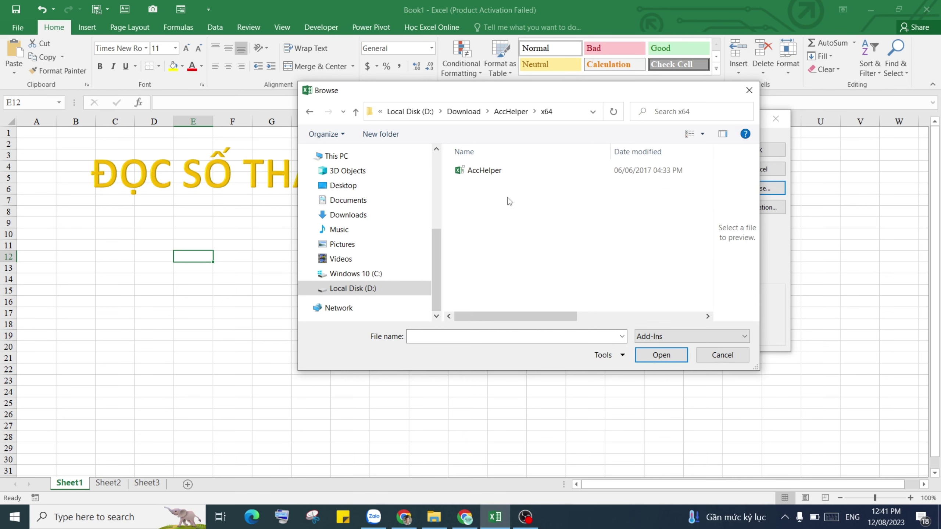
left_click(493, 173)
left_click(661, 355)
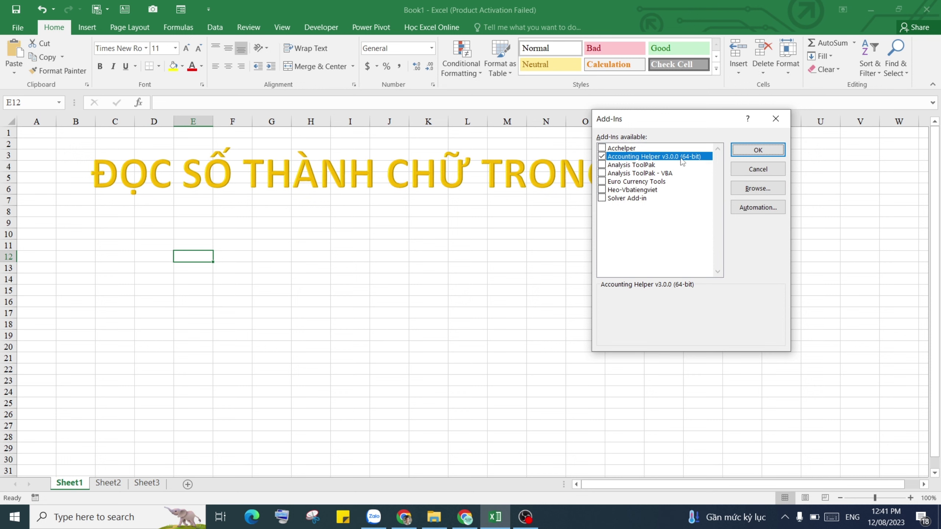
Step: Confirm the add-ins, dismiss the Accounting Helper message and vendor tab, then select D9
left_click(748, 150)
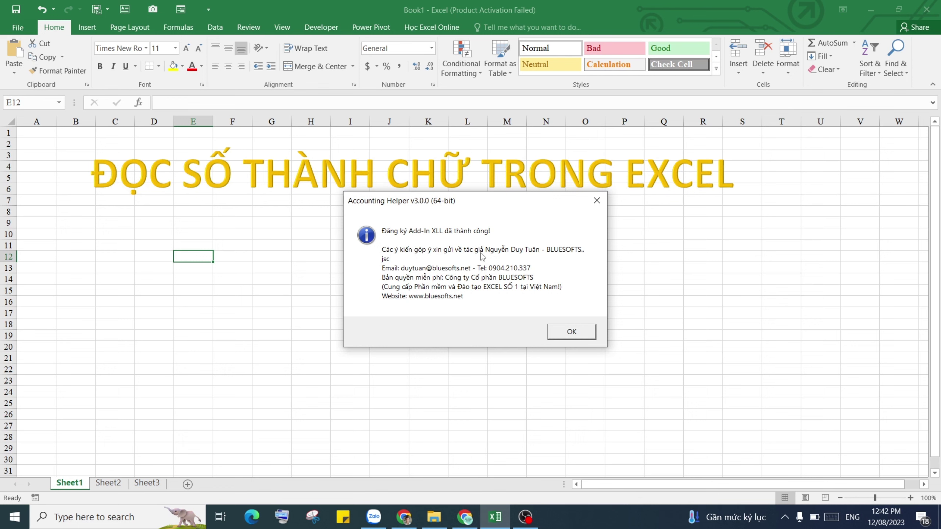
left_click_drag(496, 204, 463, 216)
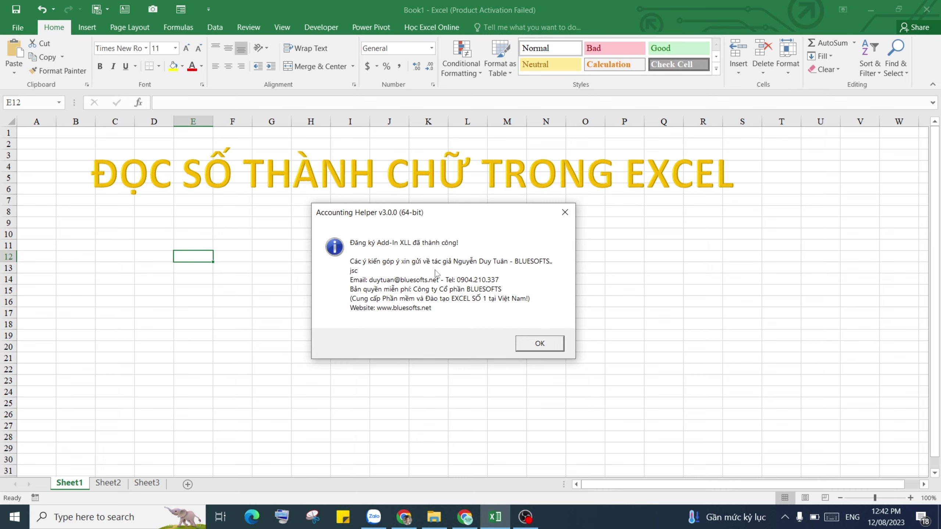
left_click(544, 344)
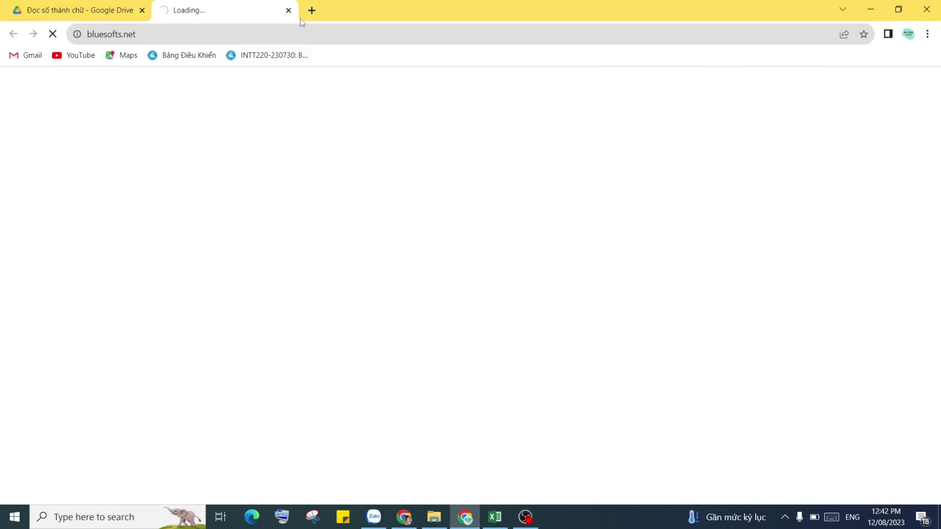
left_click(289, 10)
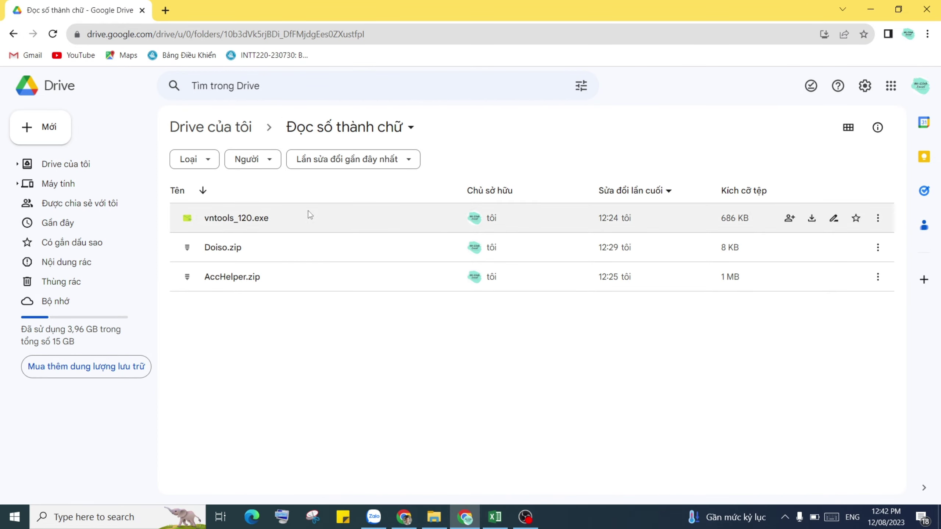
left_click(495, 517)
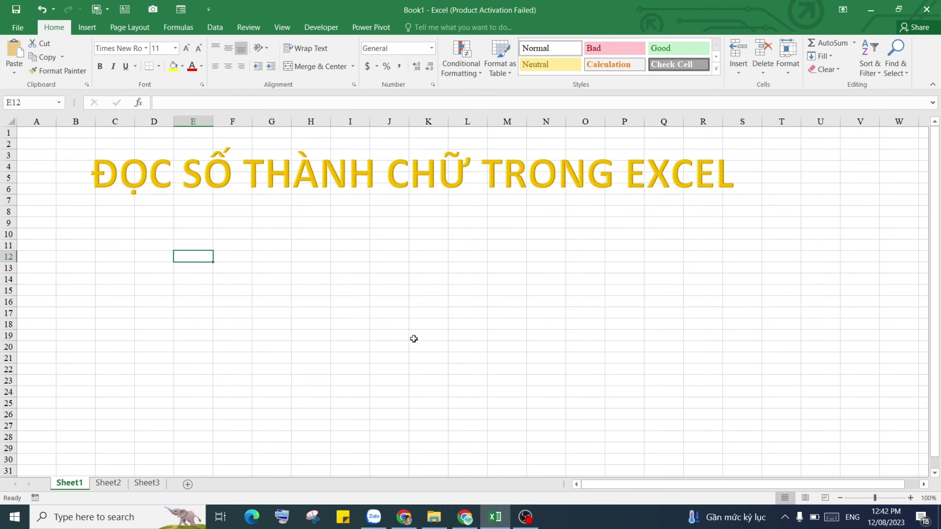
left_click(160, 222)
Step: Enter =VND(C9) in D9 to spell C9 in Vietnamese words
type("=")
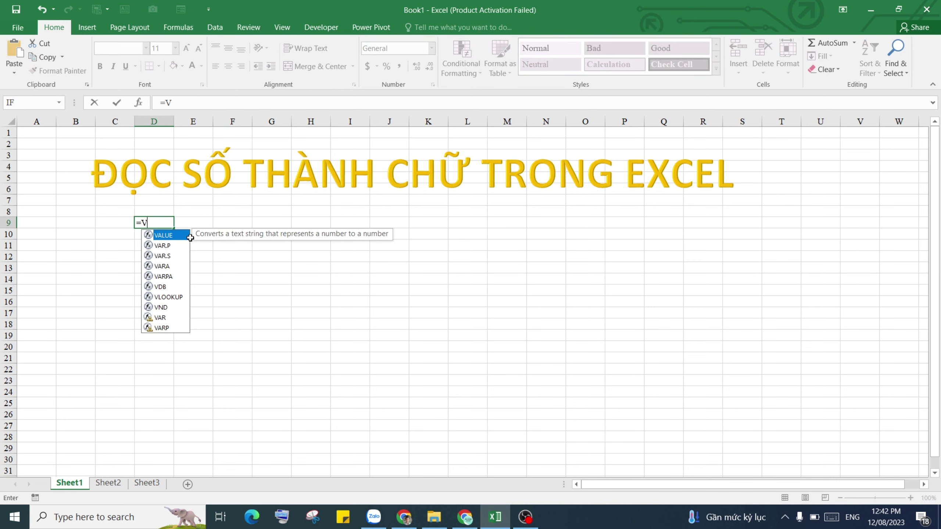
type("VN")
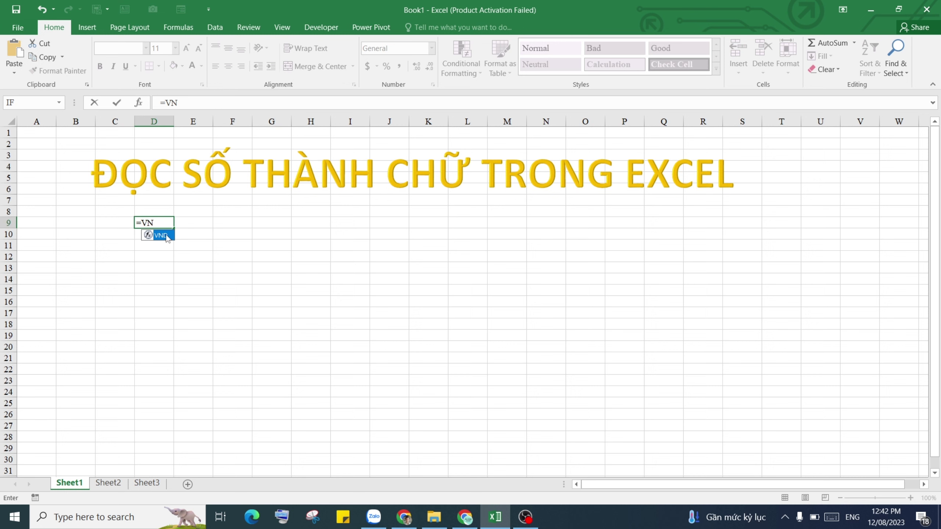
double_click(167, 236)
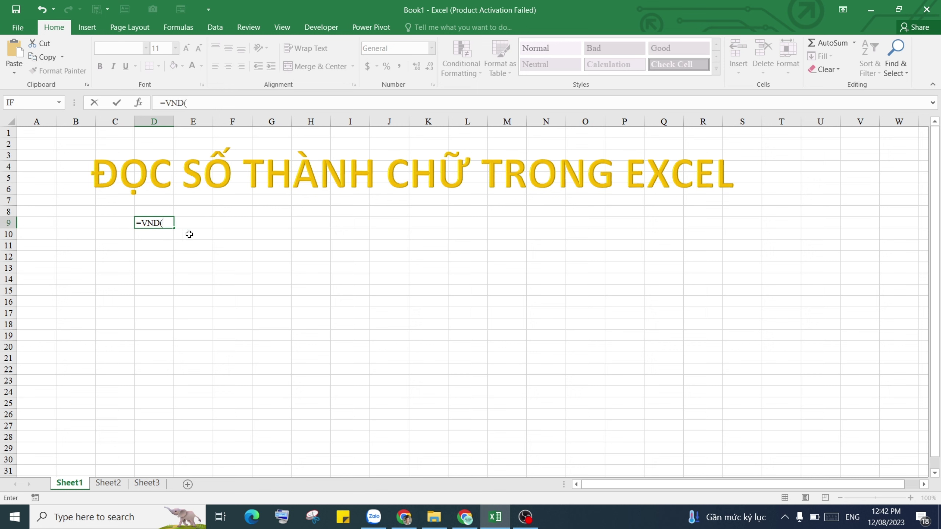
left_click(107, 221)
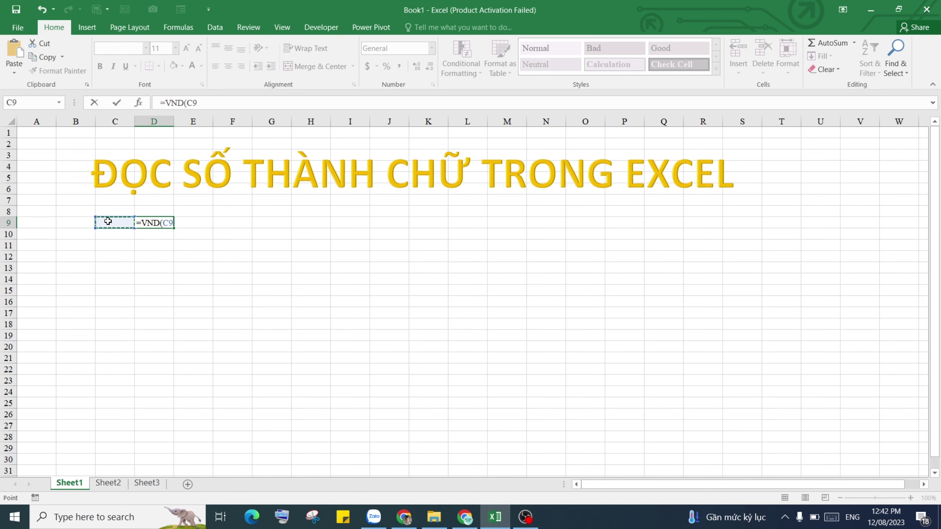
type(")")
key("Return")
left_click(150, 225)
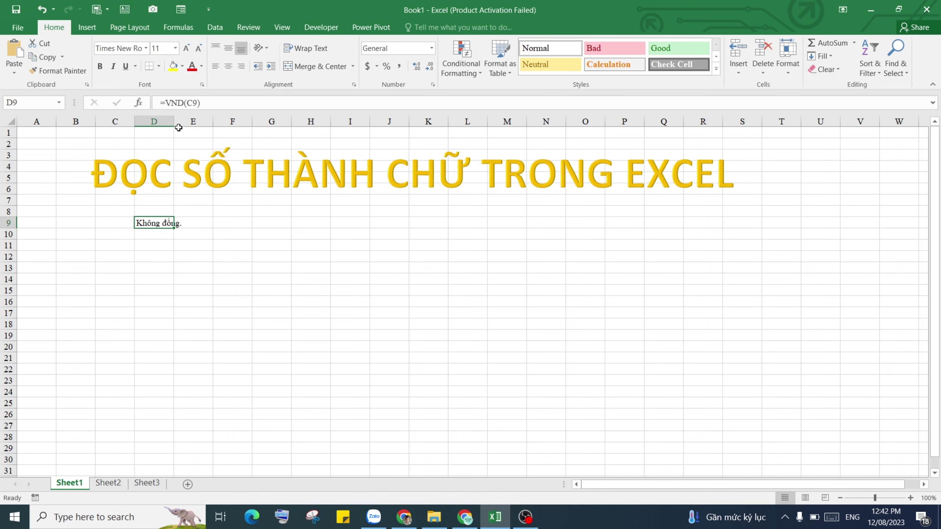
Step: Widen columns C and D and enter 1456326 in C9 so D9 spells it
left_click_drag(174, 122, 221, 122)
left_click_drag(134, 122, 158, 123)
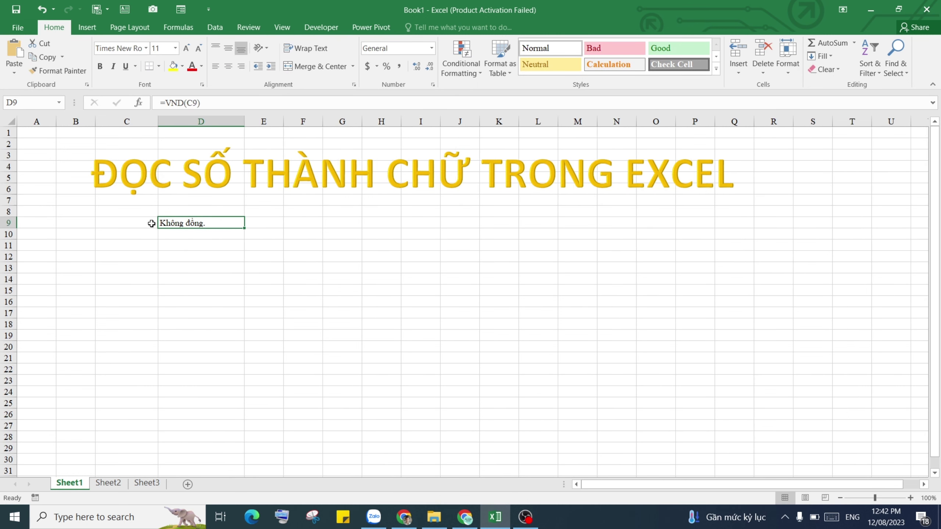
left_click(145, 224)
type("14")
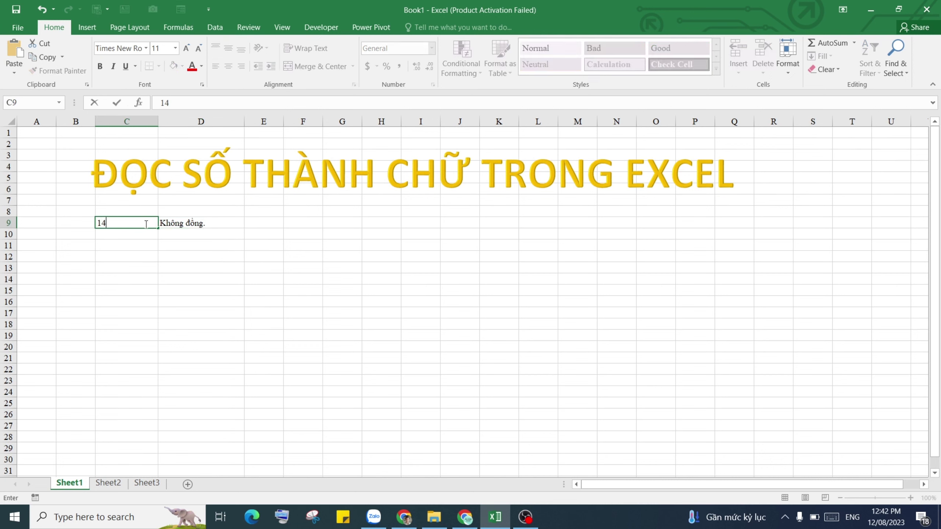
type("56326")
key("Return")
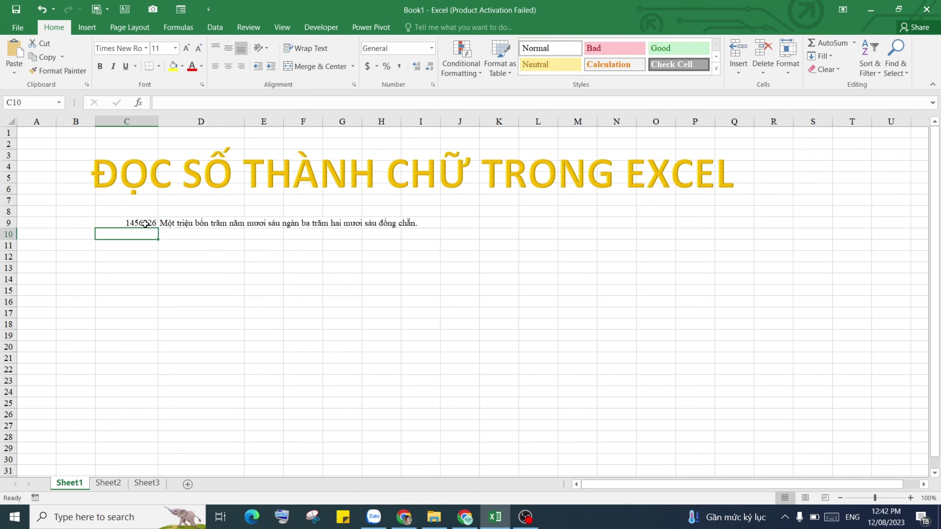
left_click(215, 223)
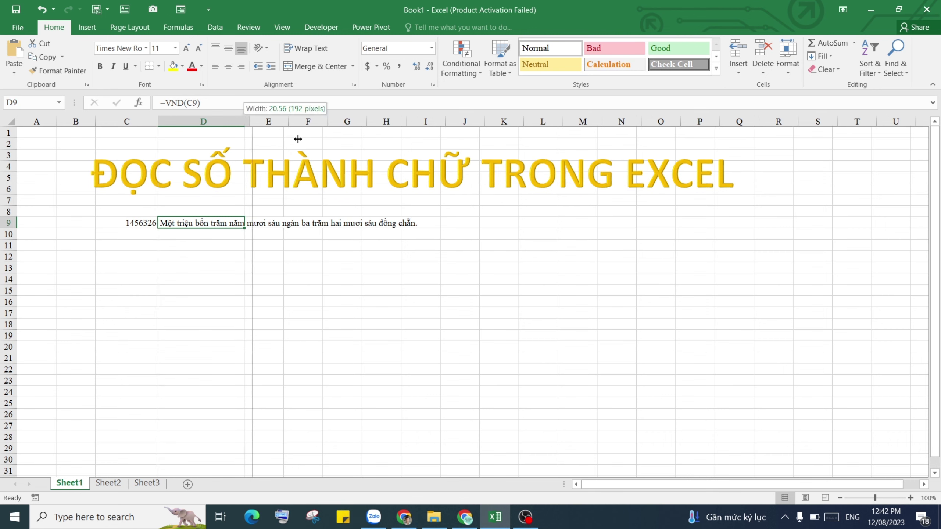
left_click_drag(247, 121, 299, 121)
left_click(147, 224)
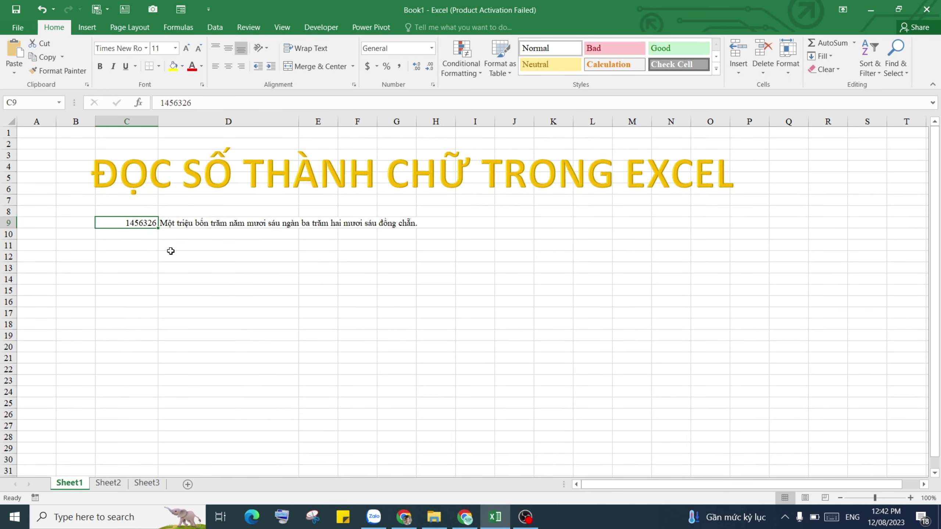
Step: Enter 415200000 in C11 and select D11 beside it
left_click(140, 246)
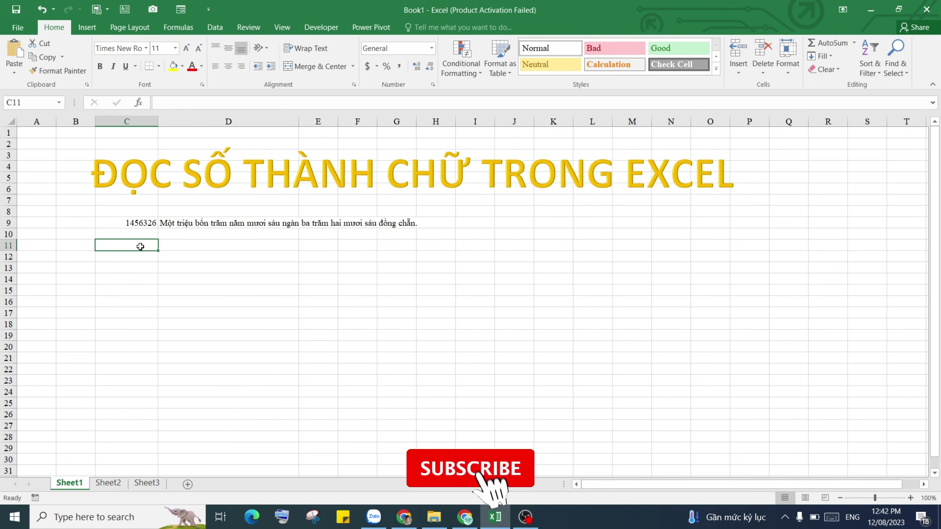
type("4152")
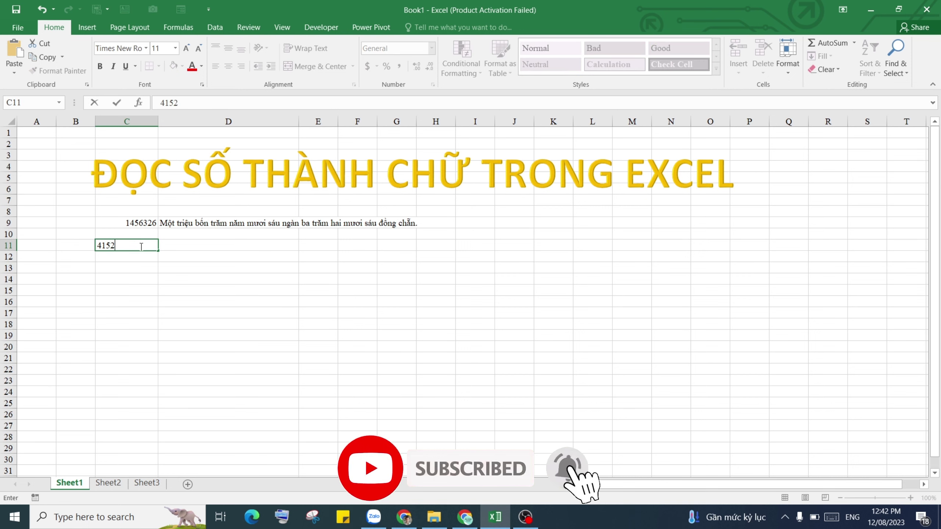
type("00000")
key("Return")
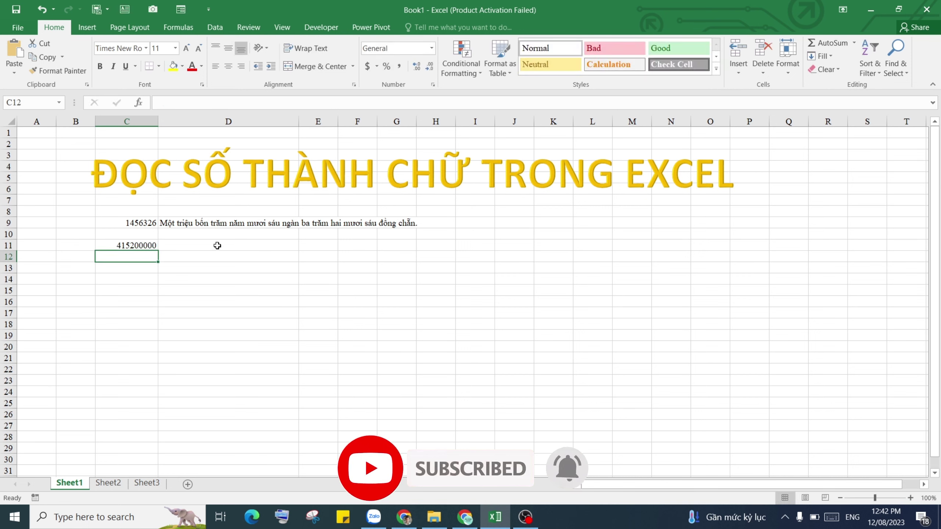
left_click(218, 246)
Step: Enter =VND(C11) in D11
type("=")
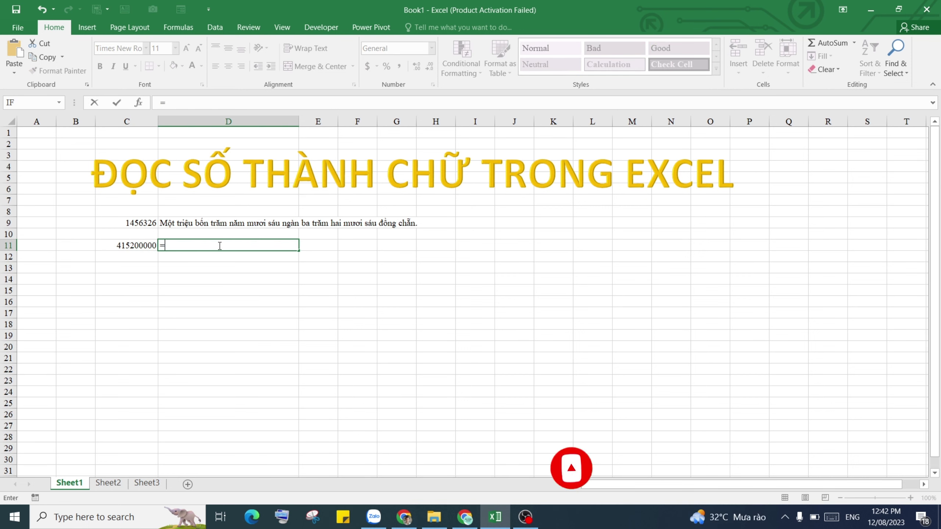
type("VND(")
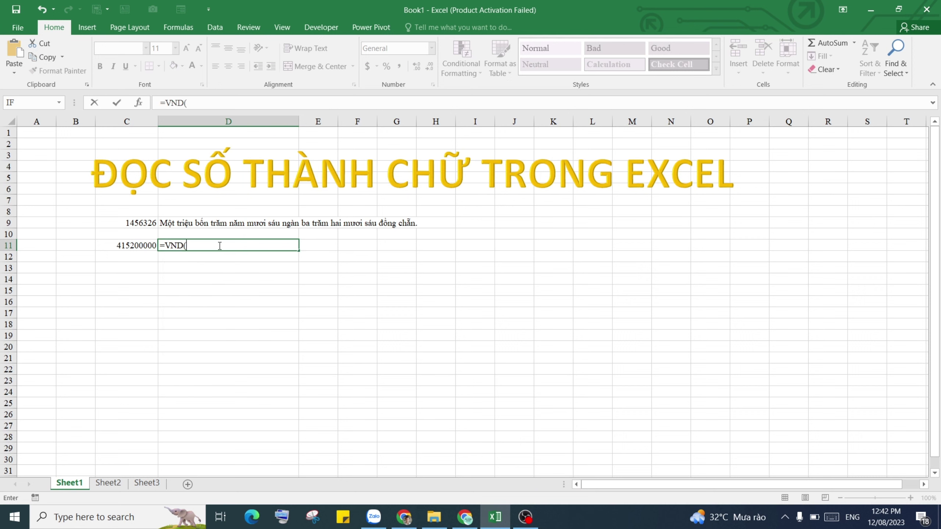
left_click(133, 244)
type(")")
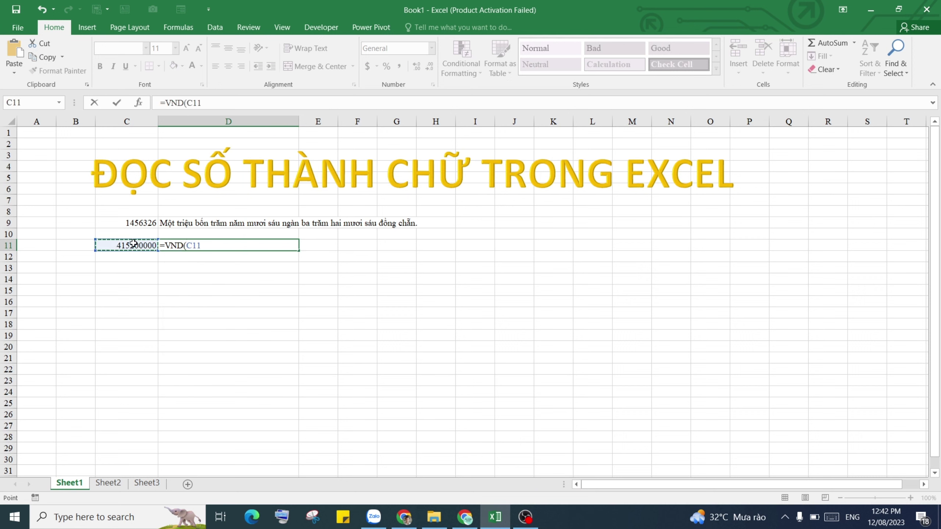
key("Return")
left_click(211, 244)
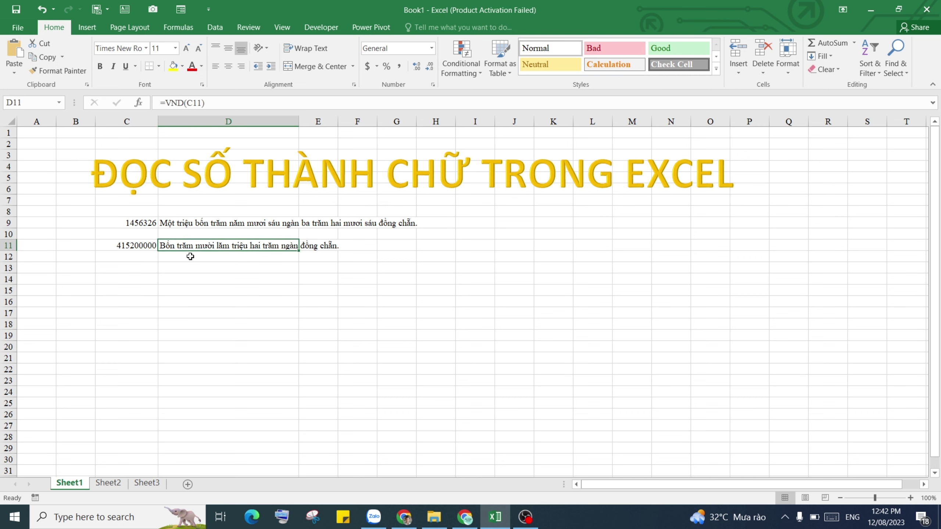
Step: Enter the number 156932000 in C13
left_click(132, 270)
type("==")
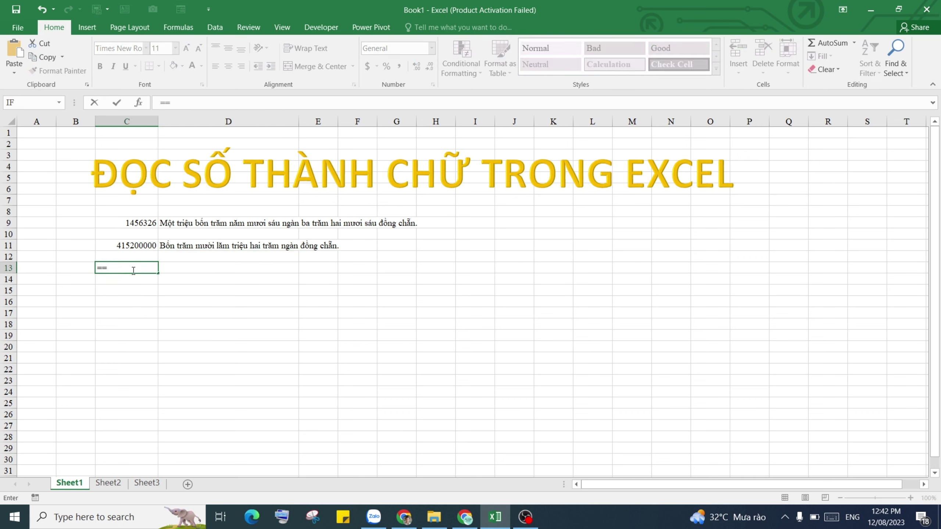
key("BackSpace")
type("1560320")
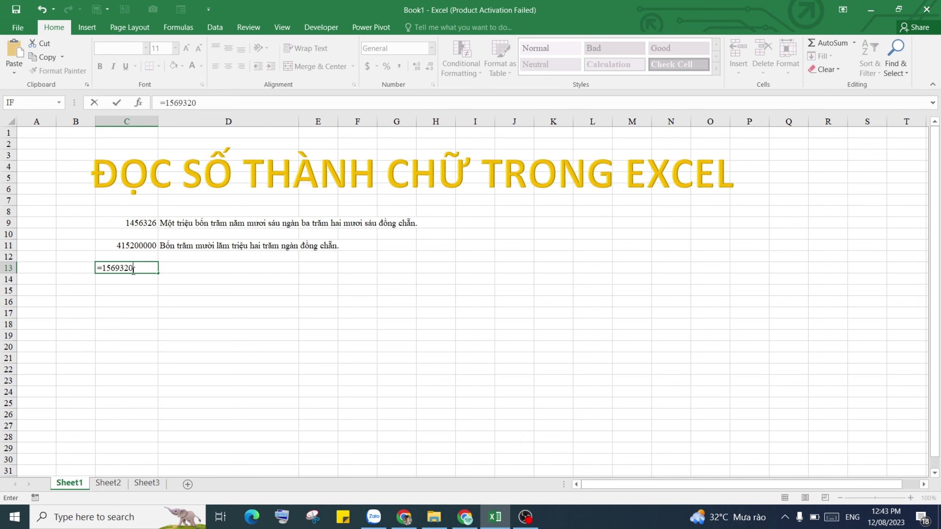
type("00")
key("Return")
left_click(132, 270)
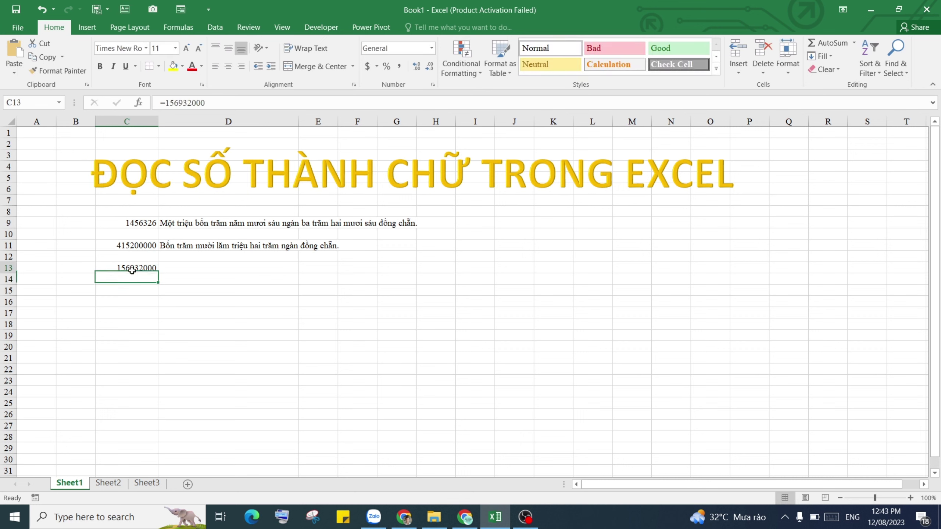
Step: Enter =VND(C13) in D13 to spell that number in Vietnamese
left_click(214, 268)
type("=")
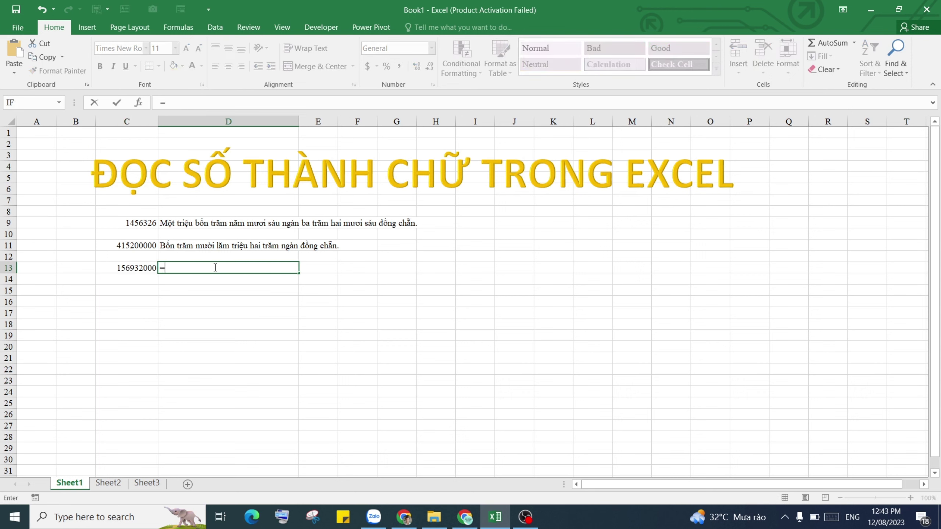
type("VND(")
left_click(141, 271)
key("Return")
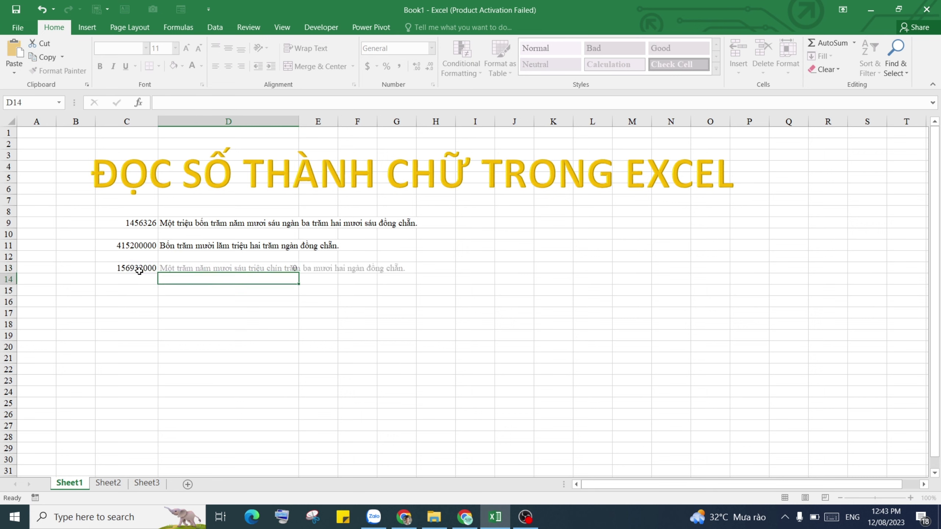
left_click(195, 264)
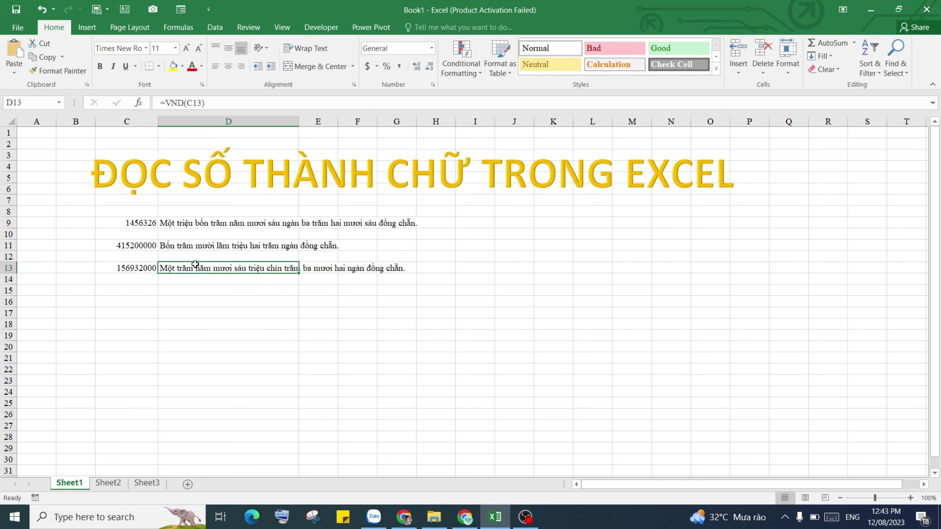
left_click(207, 224)
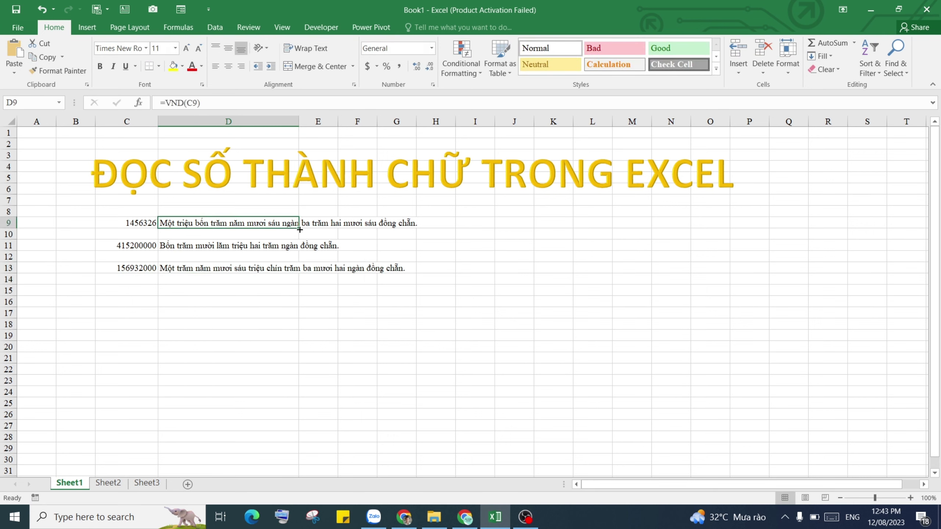
Step: Fill D9's VND formula down to D28 and spot-check cells like D23 referencing C23
left_click_drag(299, 228, 276, 438)
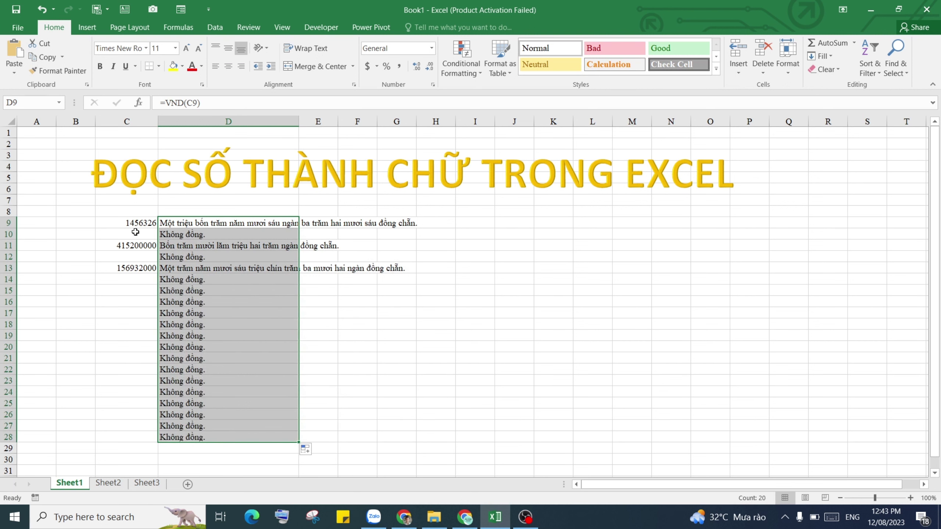
left_click(221, 222)
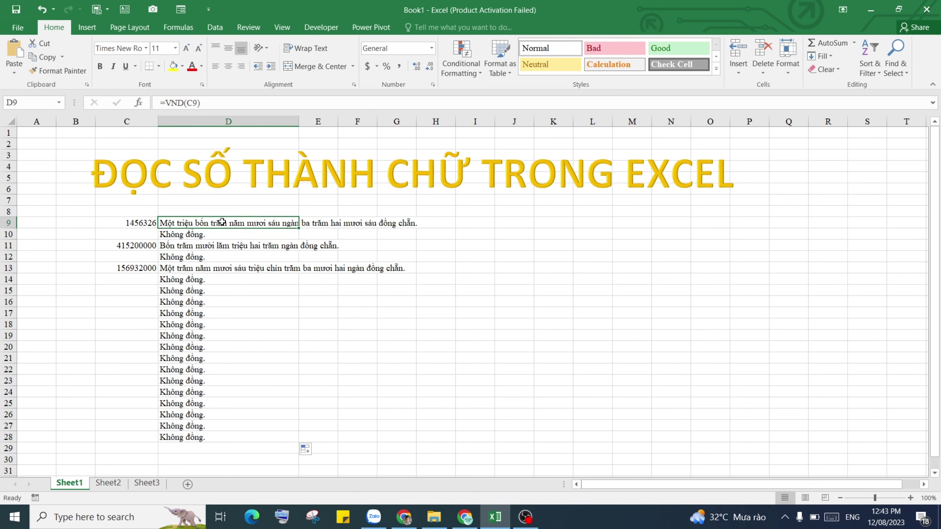
left_click(229, 327)
left_click(227, 371)
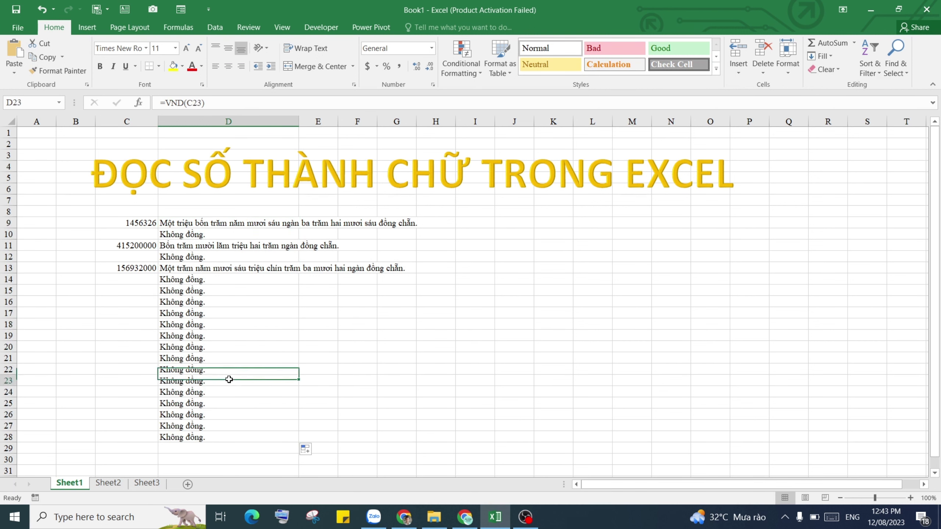
left_click(229, 380)
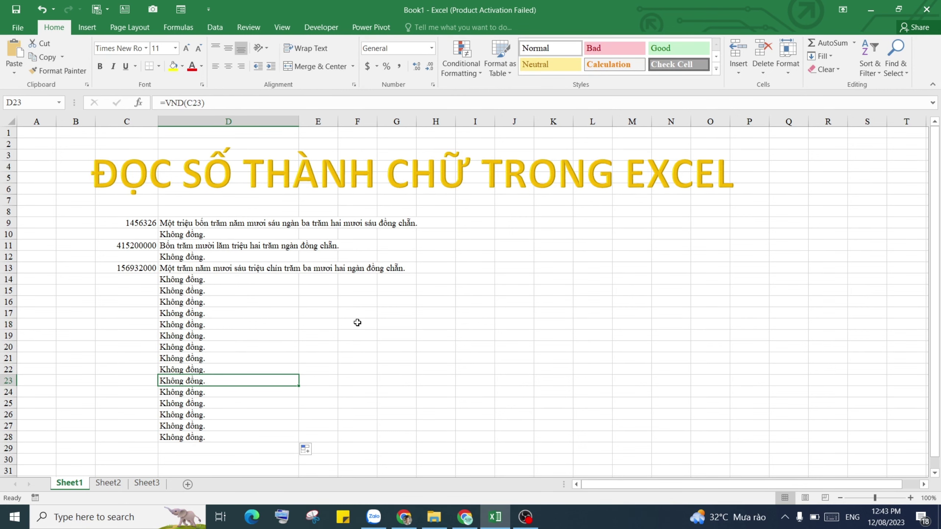
Step: In File Explorer, look inside the AccHelper folder, then return to D:\Download
left_click(434, 517)
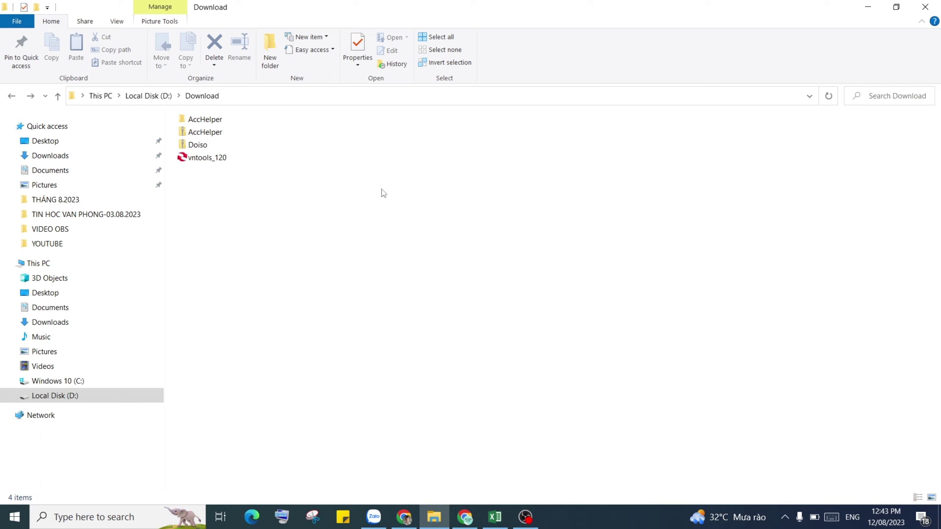
double_click(209, 120)
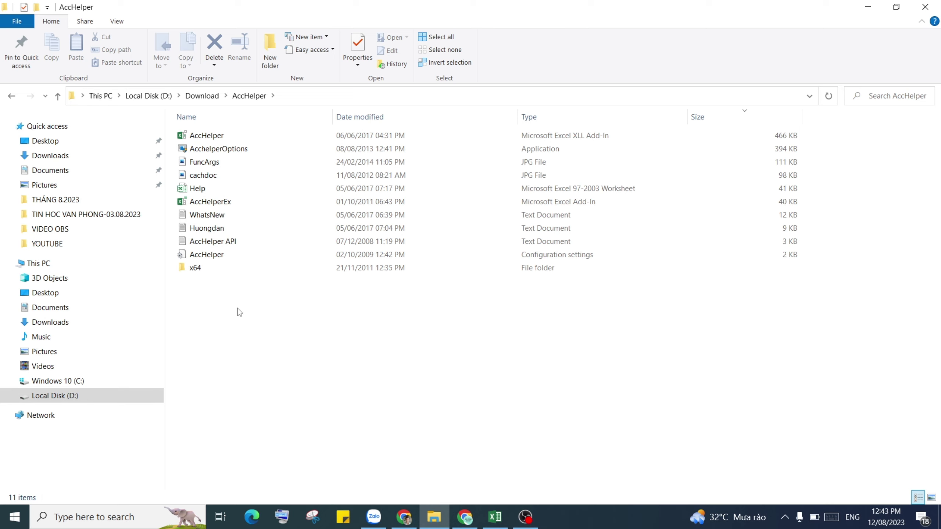
left_click(195, 270)
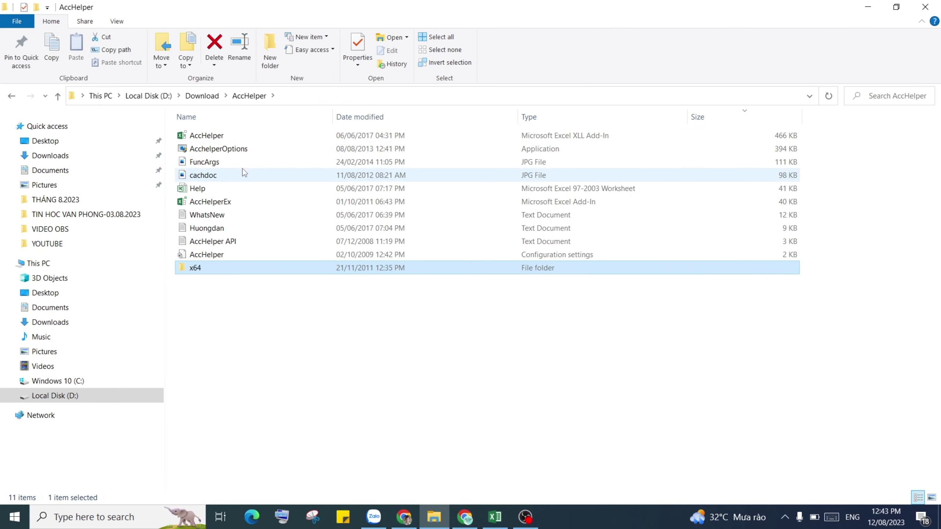
left_click(11, 96)
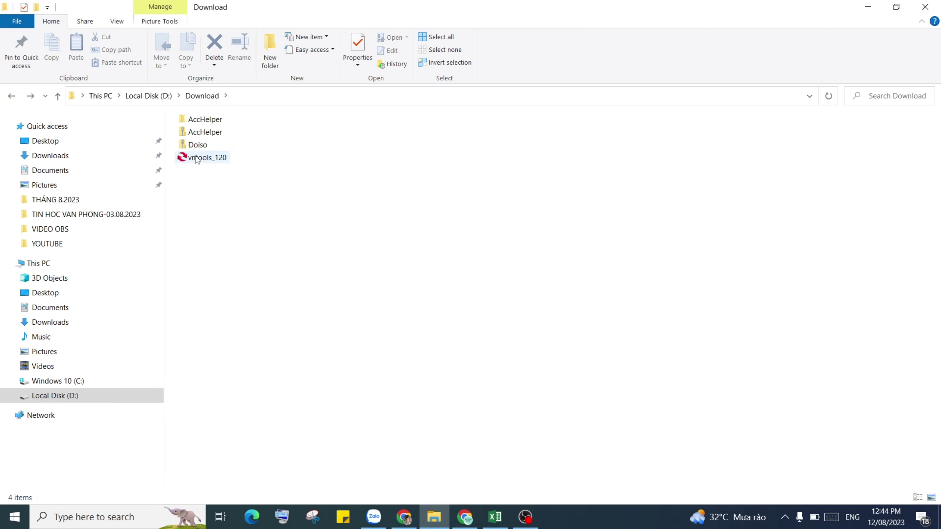
Step: Extract the Doiso zip here and select the extracted Doiso add-in file
left_click(202, 144)
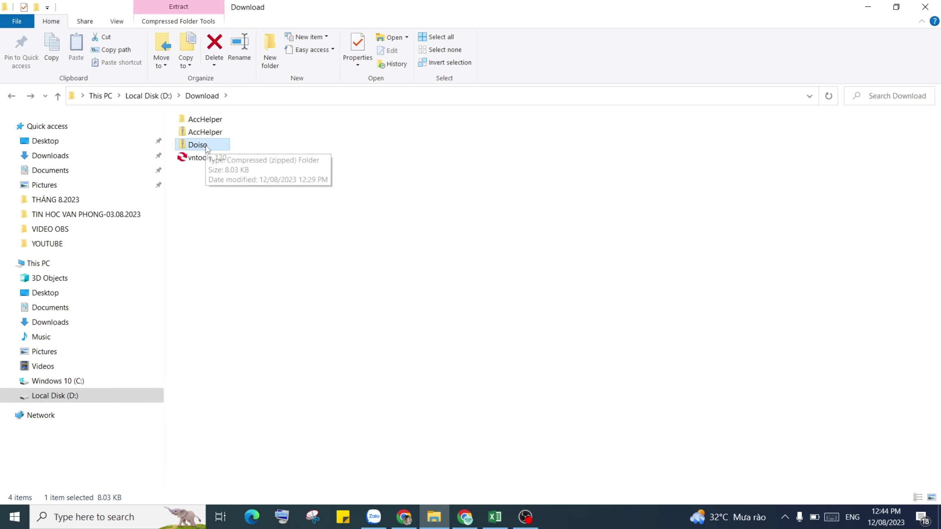
right_click(211, 147)
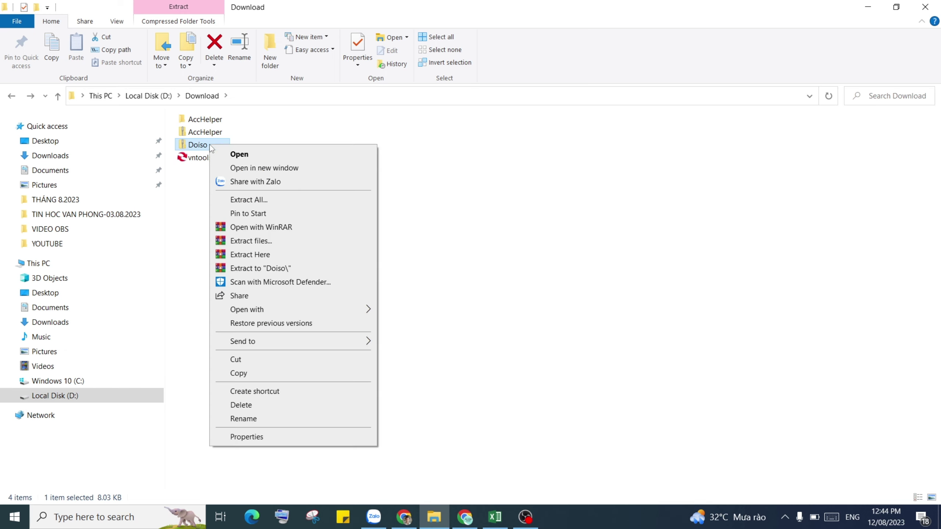
left_click(256, 256)
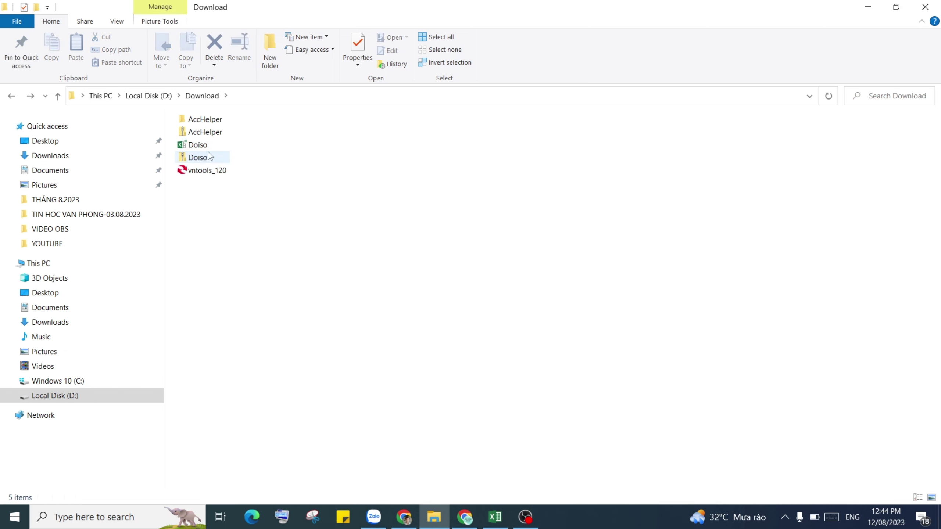
left_click(196, 147)
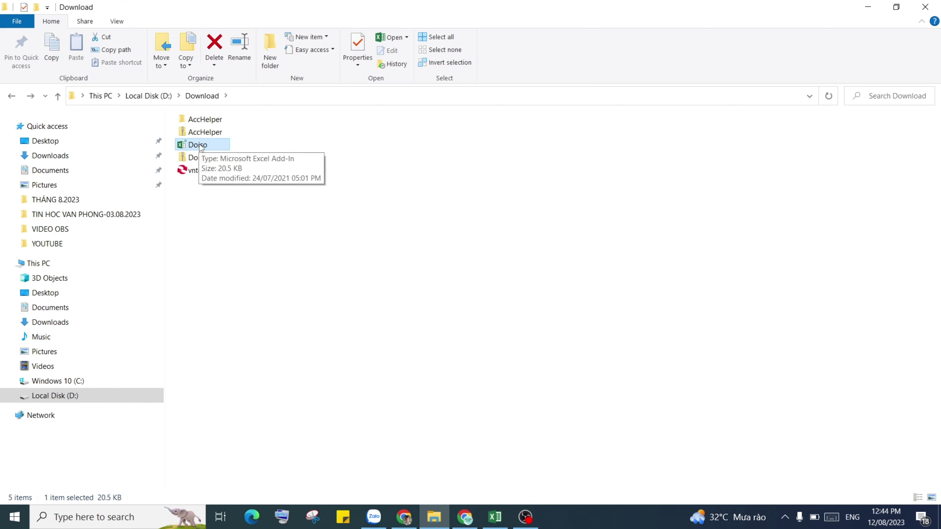
left_click(365, 261)
Step: Unload the Accounting Helper add-in from Excel's Add-Ins list and dismiss the confirmation message
left_click(484, 519)
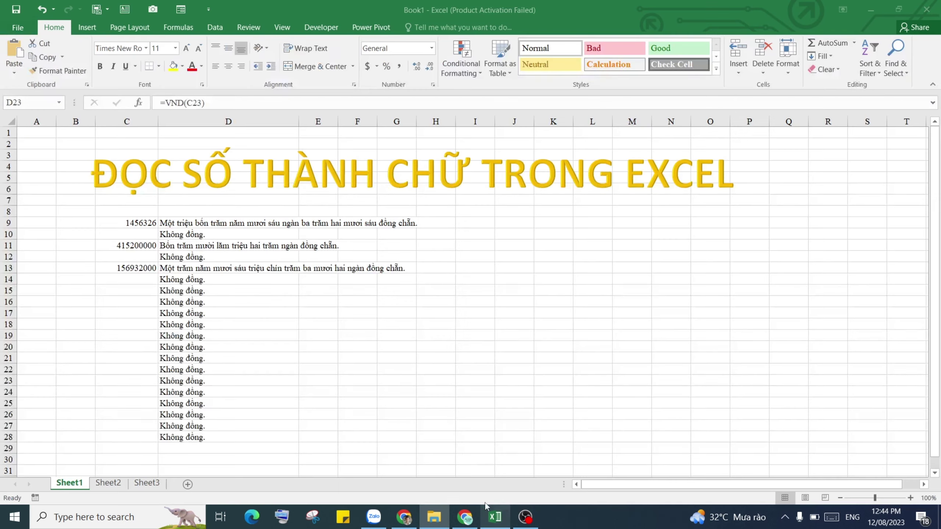
left_click(473, 237)
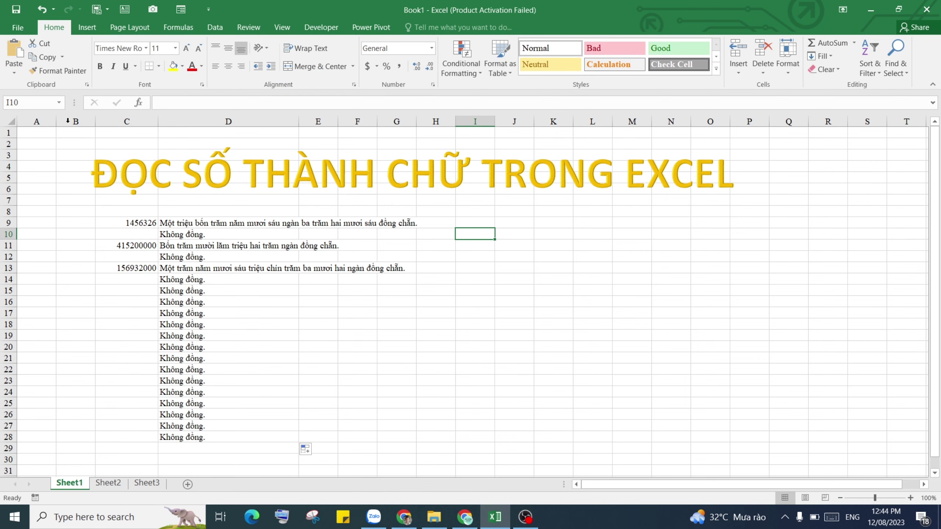
left_click(18, 27)
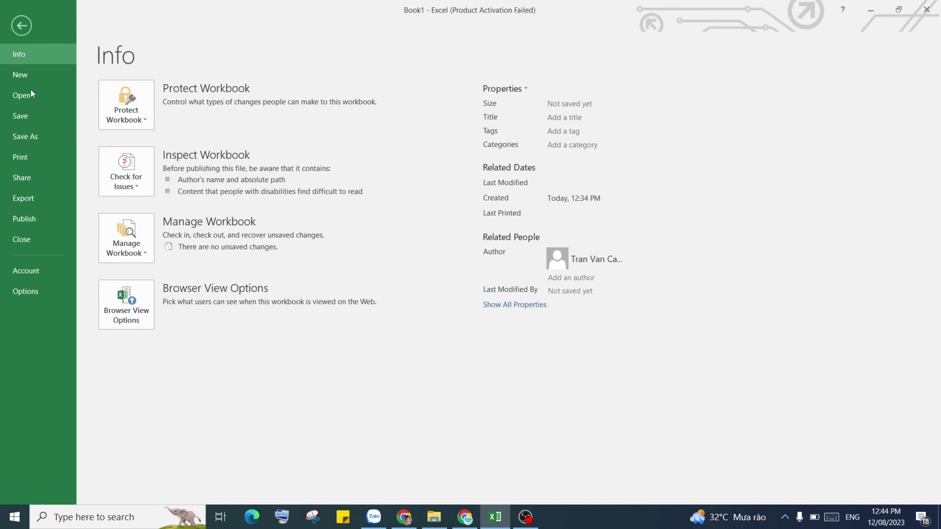
left_click(25, 291)
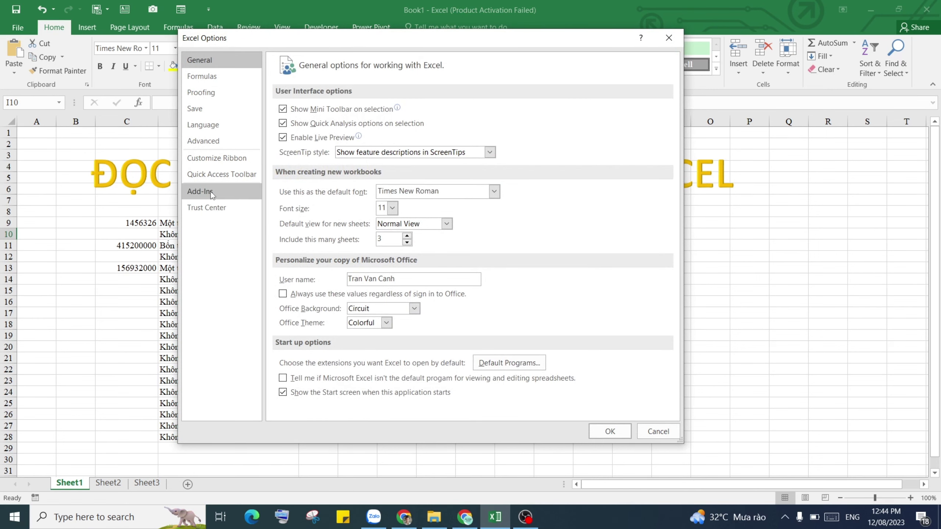
left_click(207, 191)
left_click(422, 407)
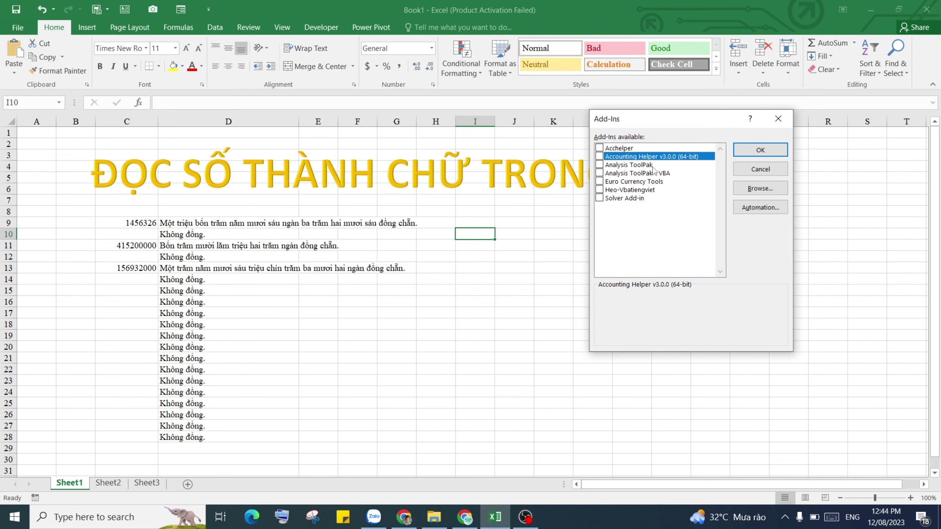
left_click(760, 149)
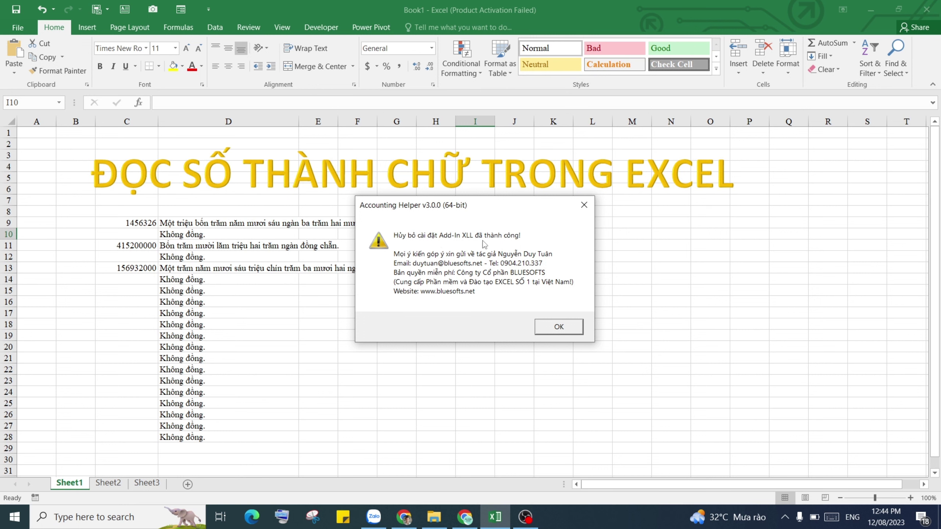
left_click(552, 326)
Step: Clear the old spelled-out results in D8:D28 and begin typing =VN in D9
left_click(450, 301)
left_click(331, 299)
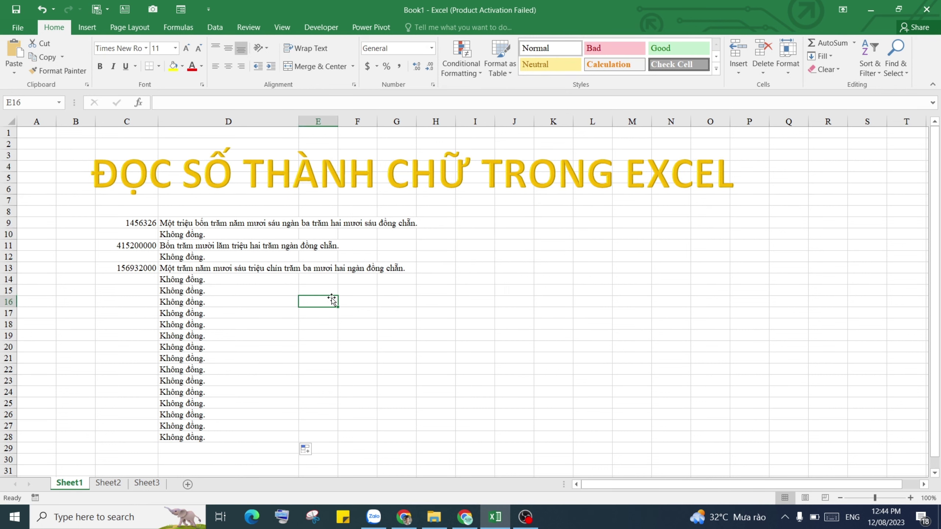
left_click_drag(228, 211, 227, 436)
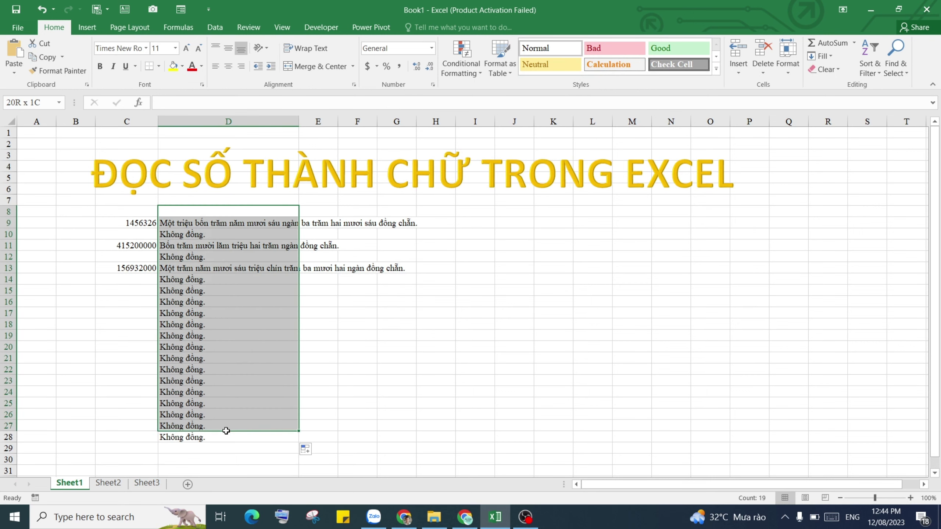
key("Delete")
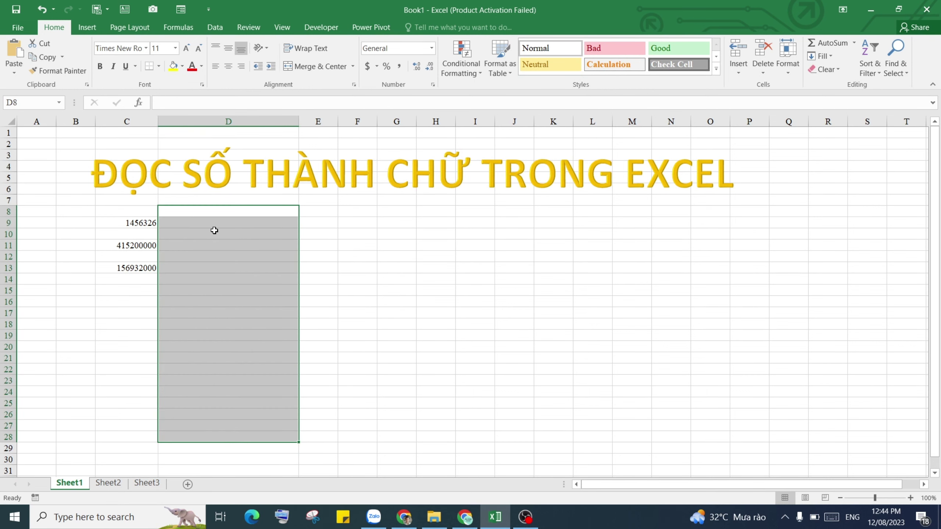
left_click(218, 224)
type("=VN")
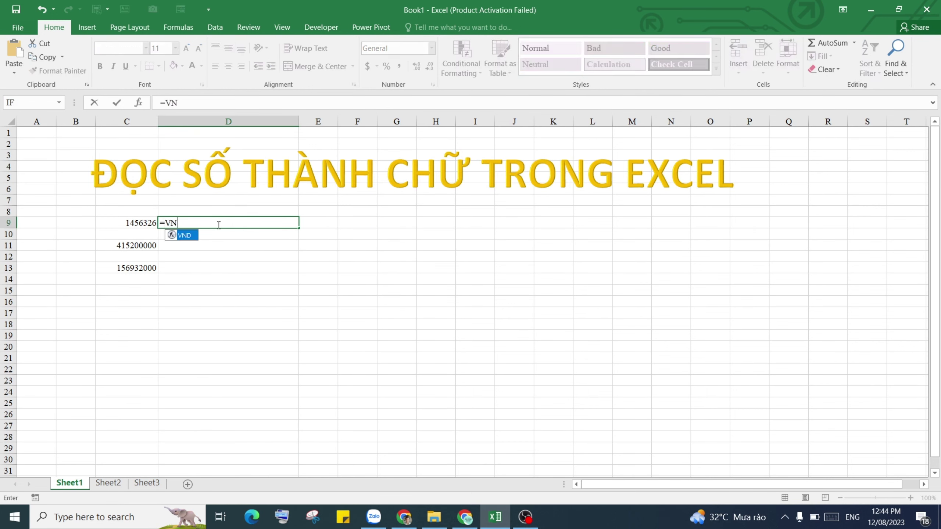
Step: Complete the formula =VND(C9) in D9, which returns #VALUE!
key("Tab")
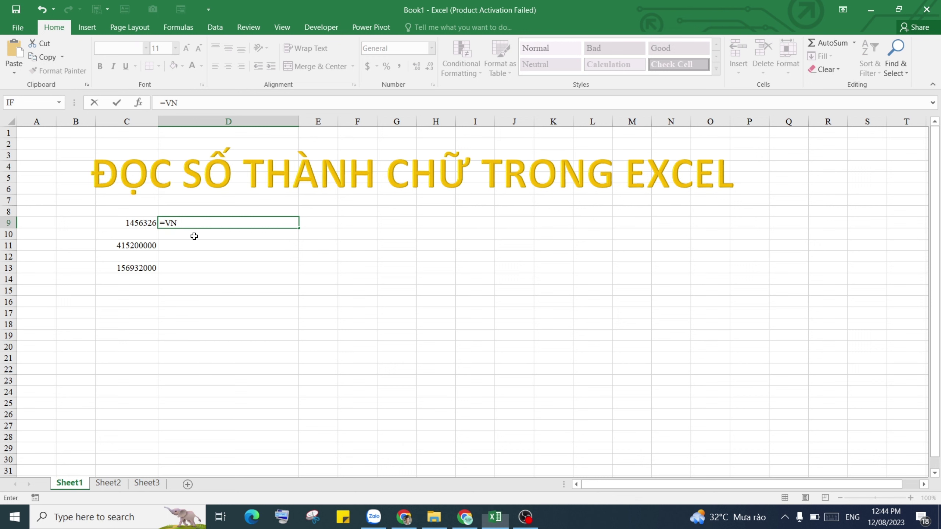
left_click(147, 223)
key("Return")
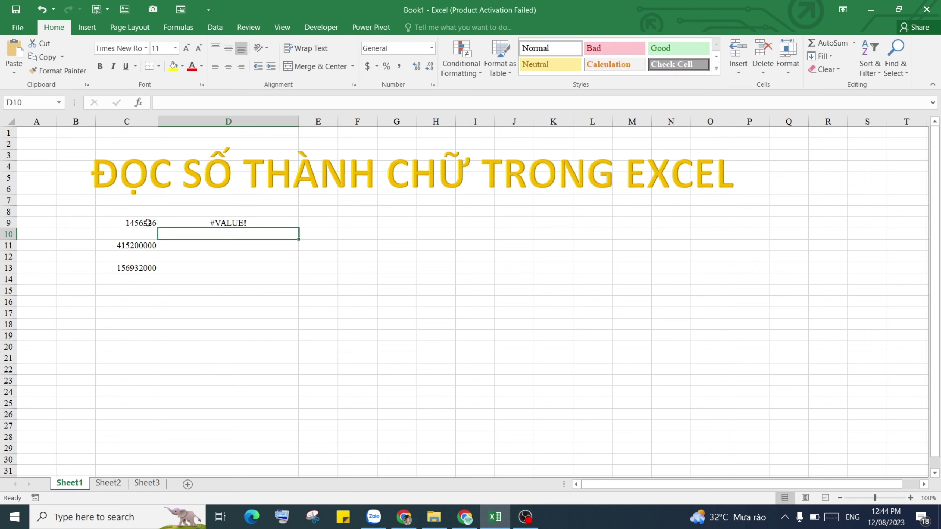
left_click(215, 222)
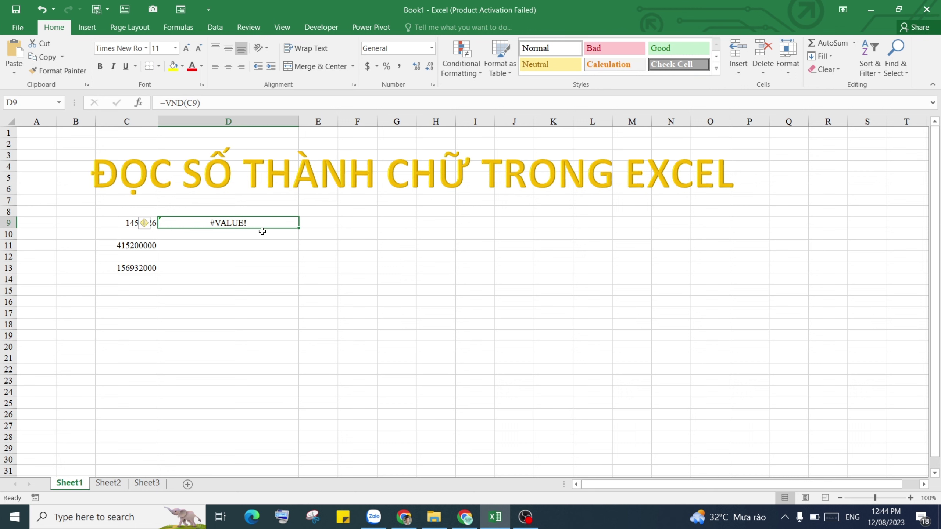
Step: Delete the failing formula from D9, glance at the Download folder, and return to Excel
left_click(253, 263)
left_click(251, 224)
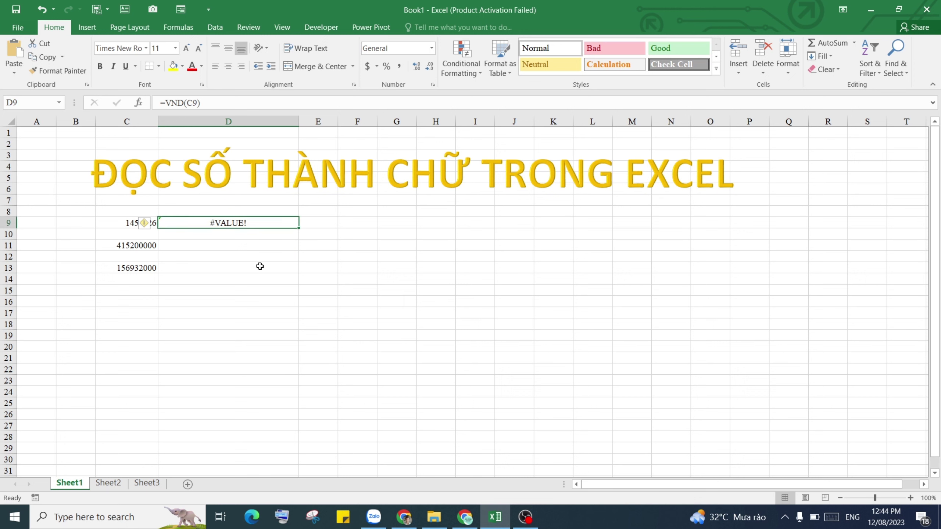
key("F2")
key("BackSpace")
key("BackSpace")
key("BackSpace")
left_click(262, 290)
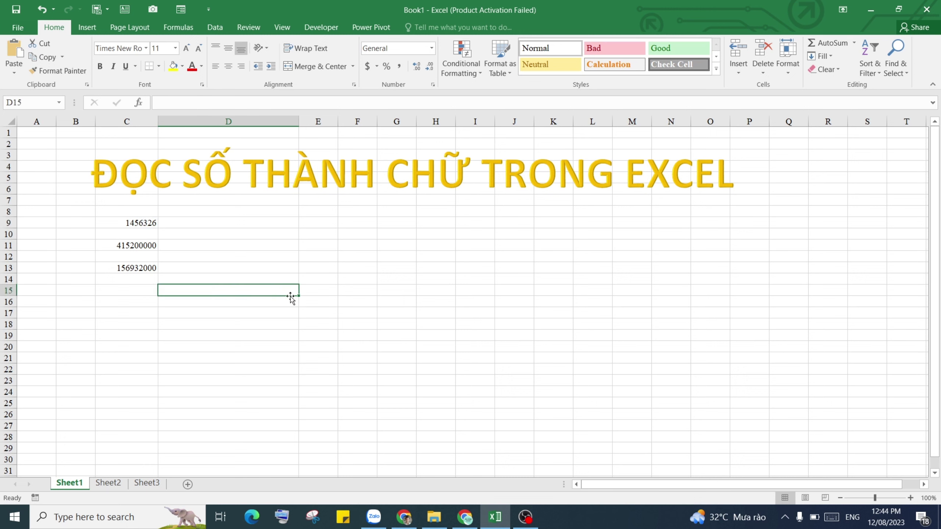
left_click(344, 269)
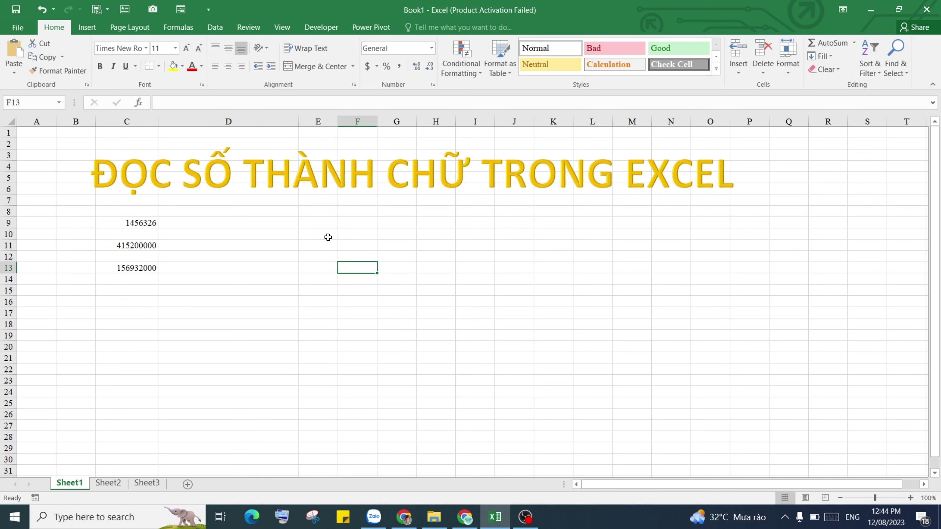
left_click(433, 516)
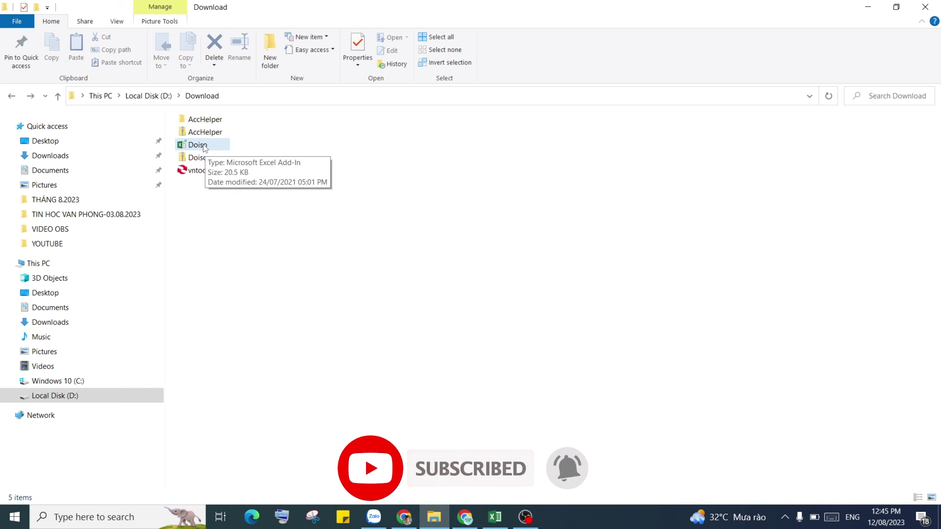
left_click(492, 516)
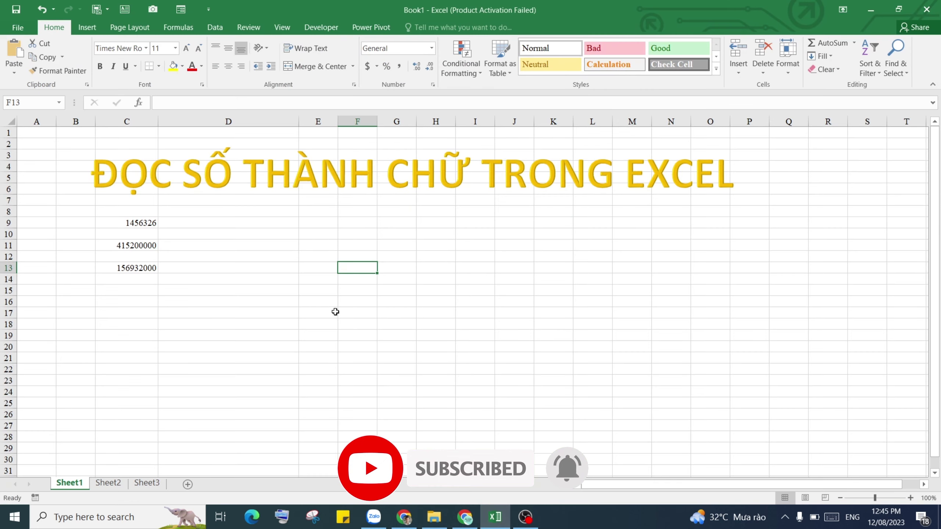
Step: Browse to Local Disk (D:) > Download and add the Doiso add-in file, loading it
left_click(18, 27)
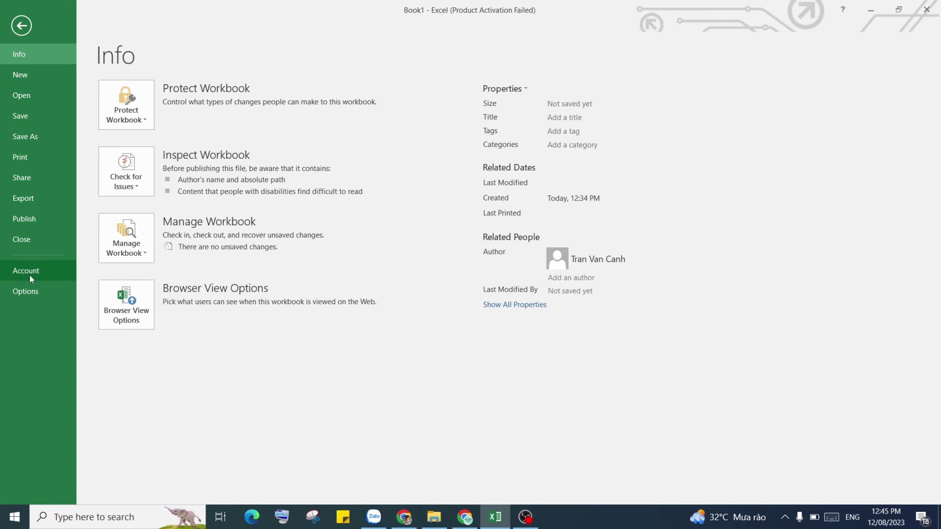
left_click(25, 292)
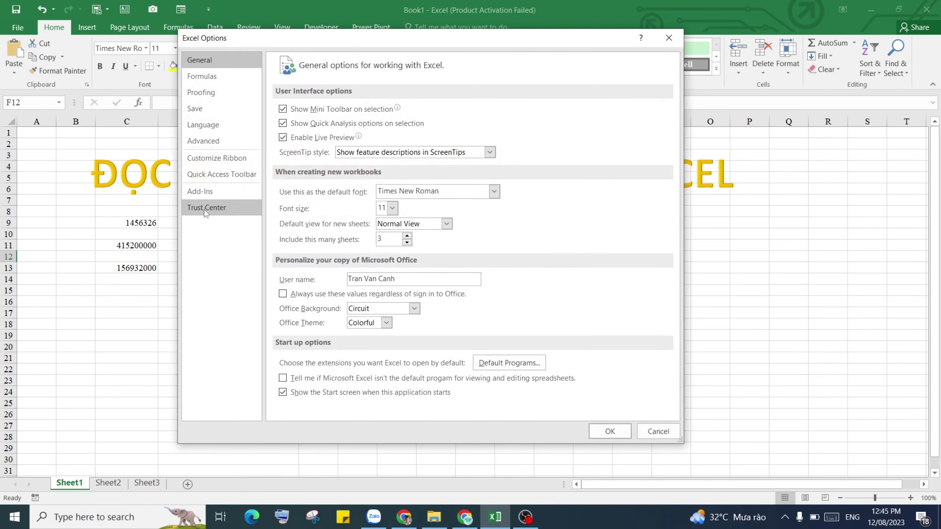
left_click(200, 191)
left_click(421, 408)
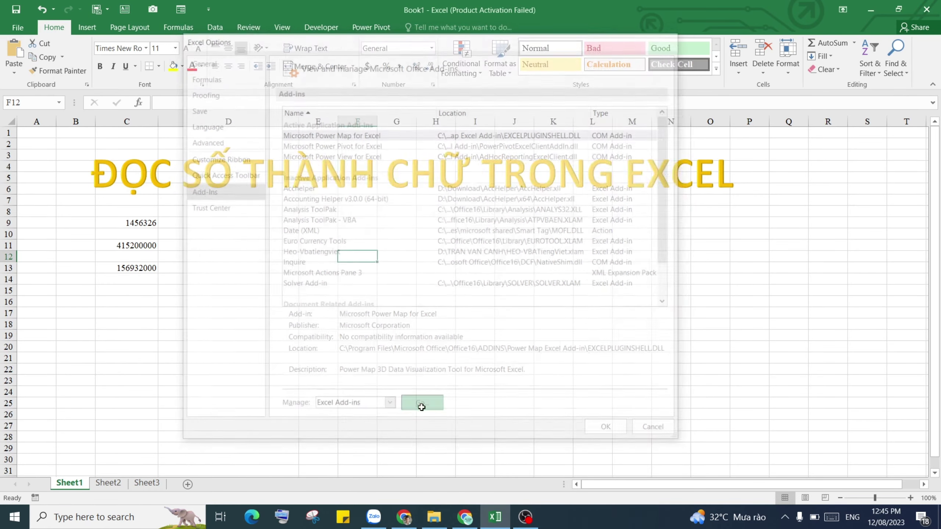
left_click(765, 189)
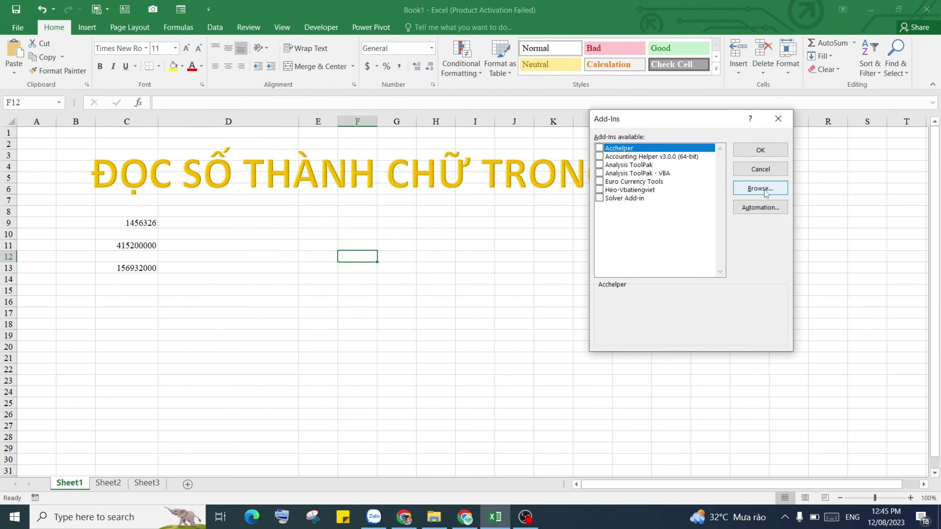
left_click_drag(644, 141, 406, 84)
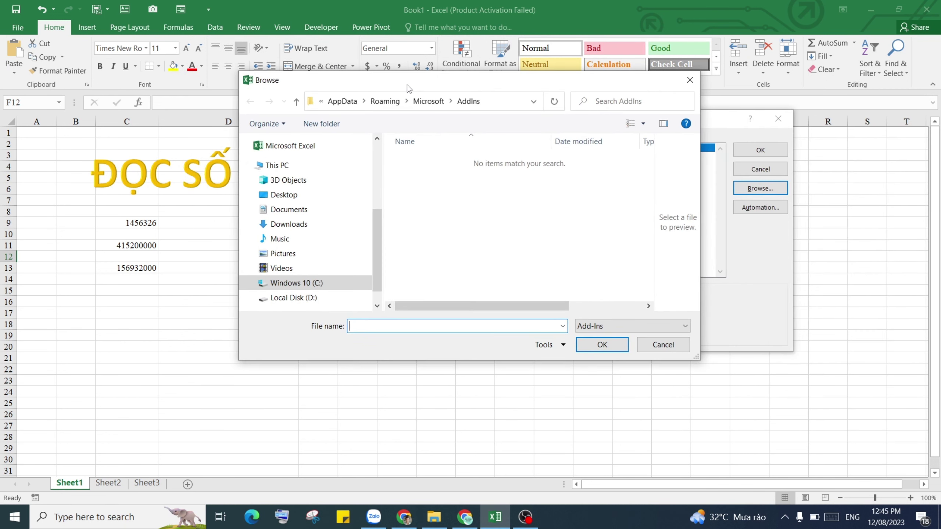
left_click(294, 298)
double_click(451, 214)
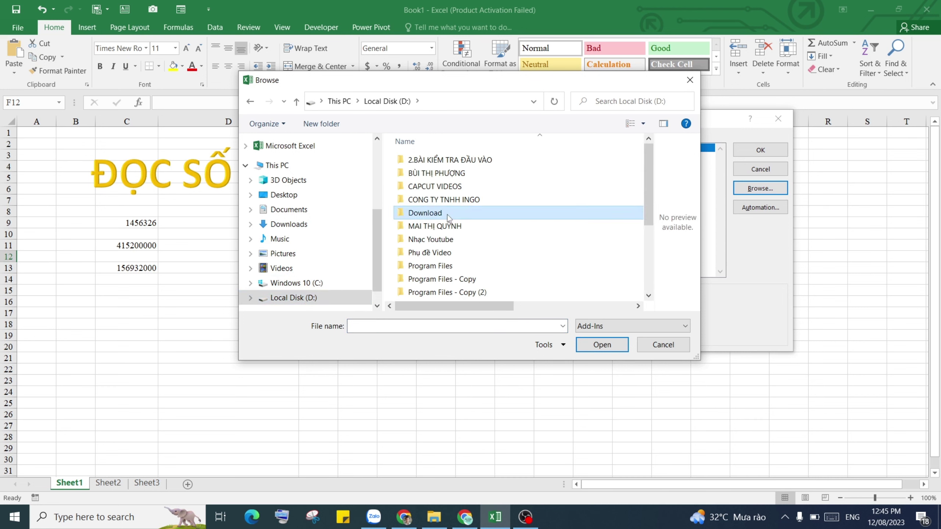
left_click(491, 176)
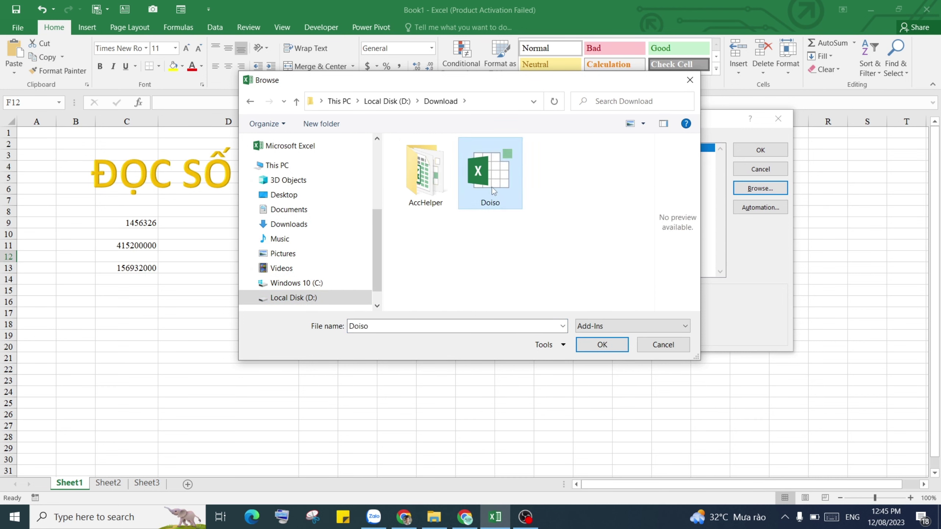
left_click(602, 345)
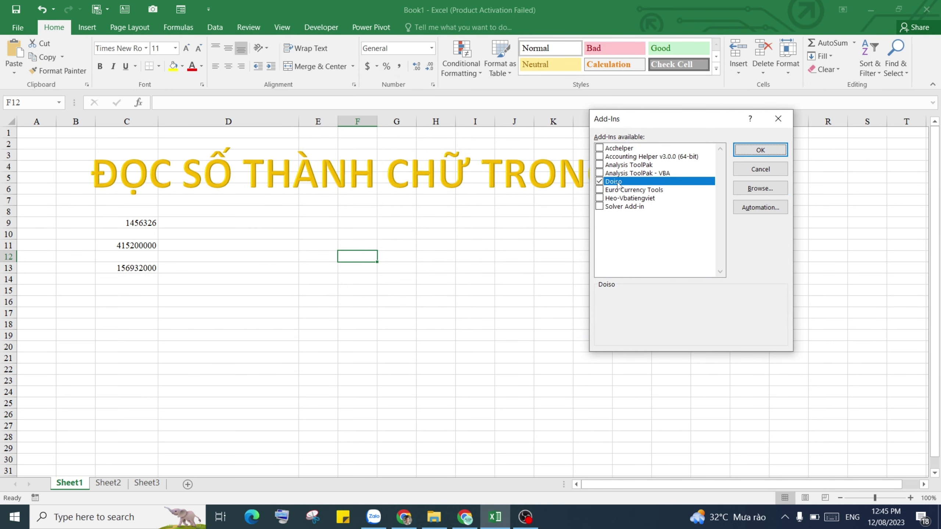
left_click(760, 150)
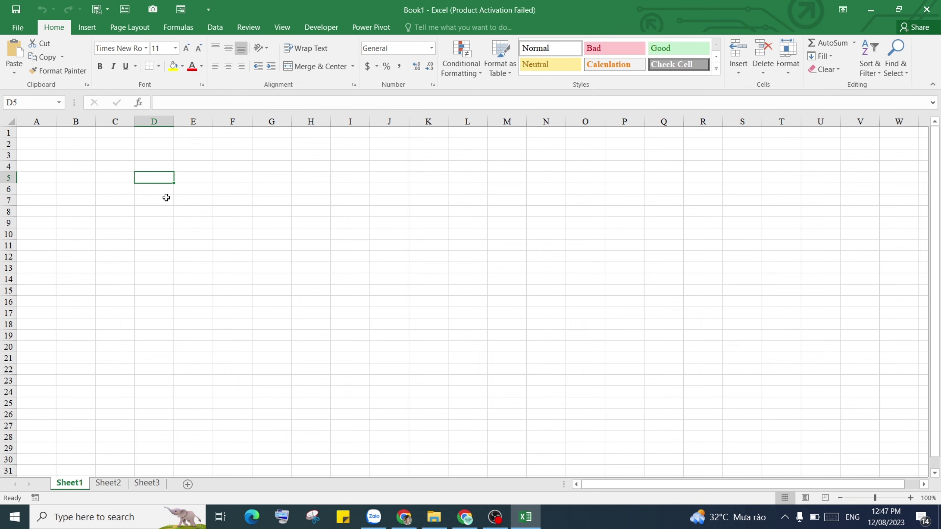
Step: Enter 12560000 in C5 and widen column D for the spelled-out text
left_click(161, 192)
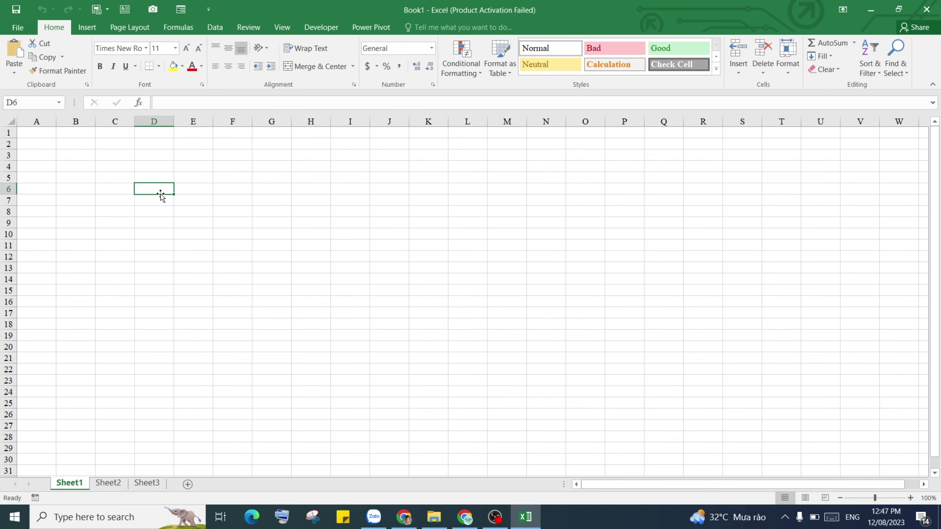
left_click(123, 177)
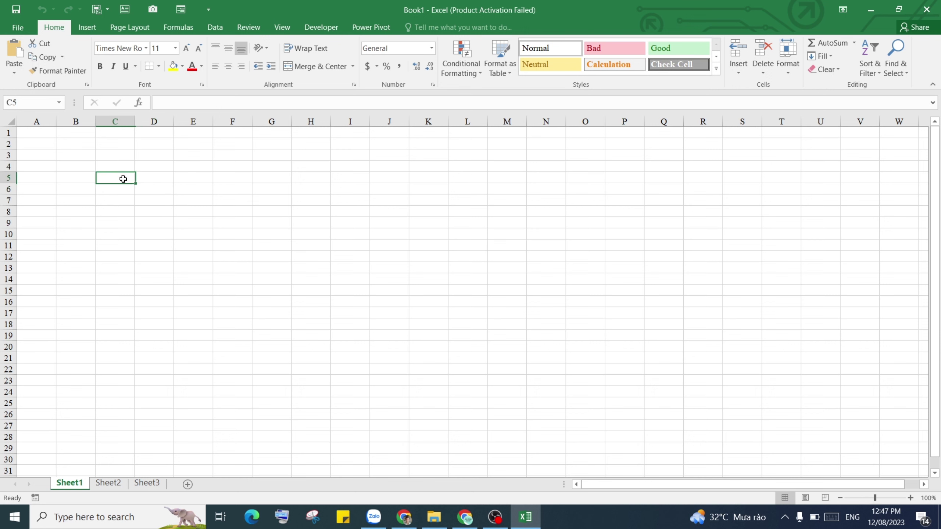
type("12560000")
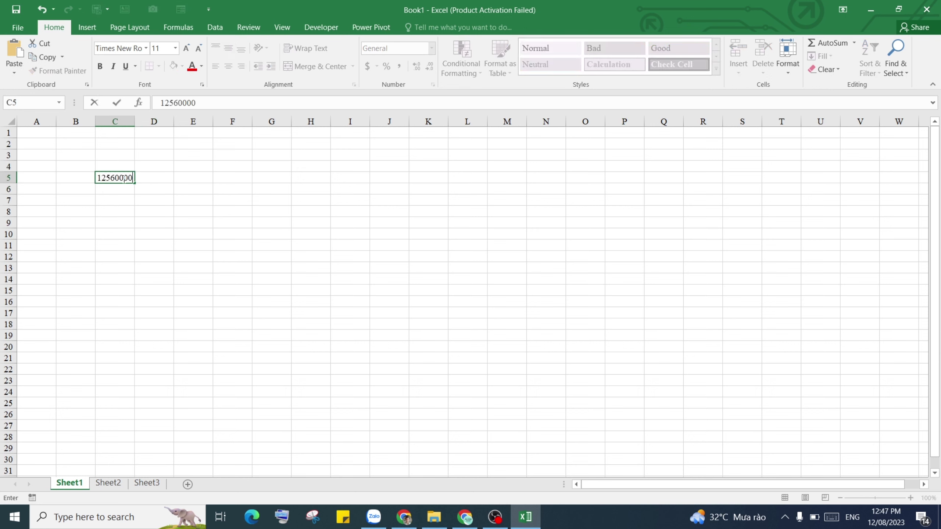
key("Return")
left_click(191, 223)
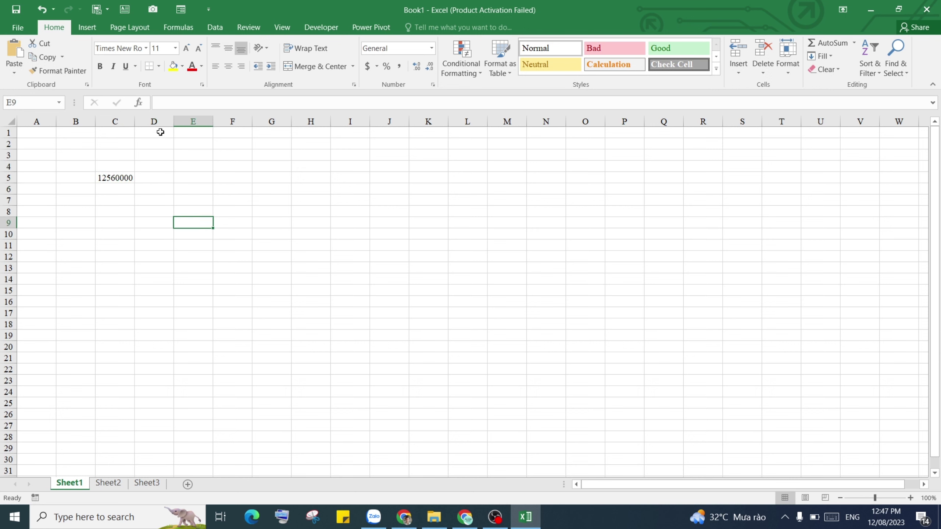
left_click_drag(173, 121, 232, 121)
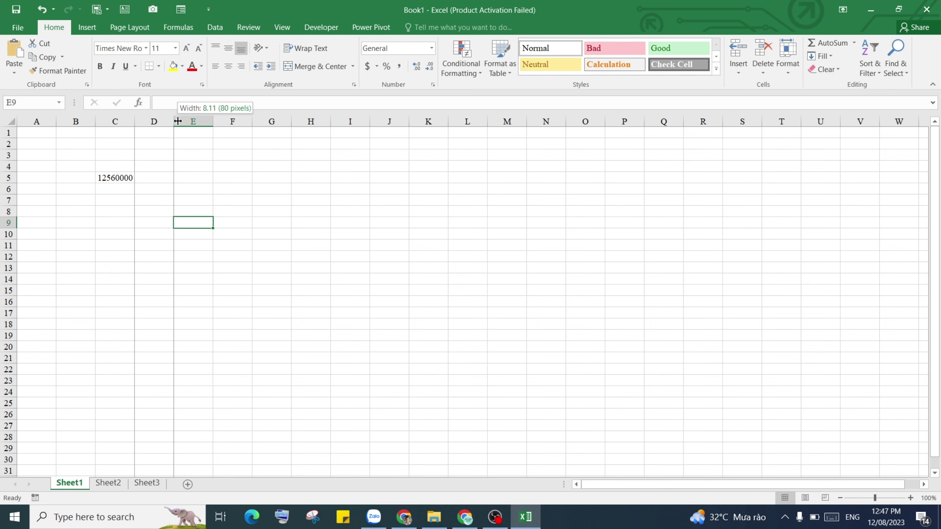
left_click(192, 177)
Step: Enter =VND(C5) in D5 and widen column D to show the words
type("=")
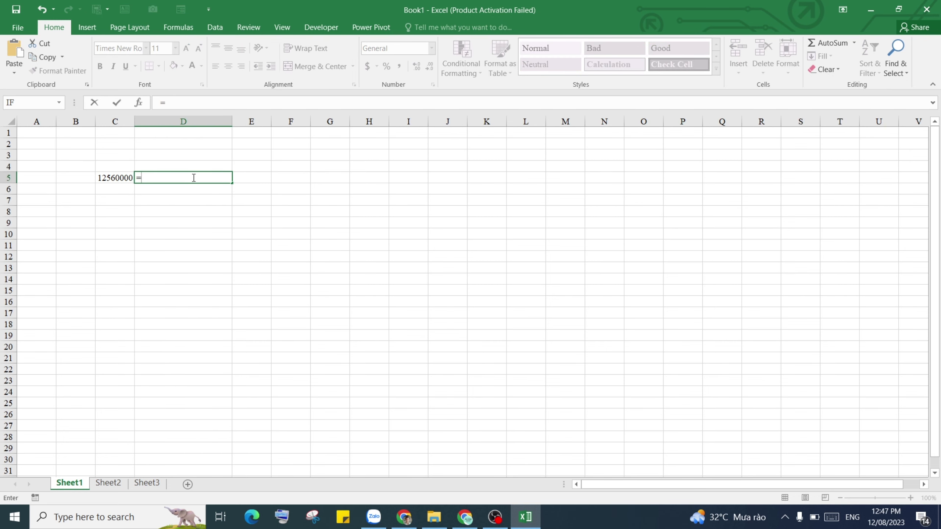
type("VND")
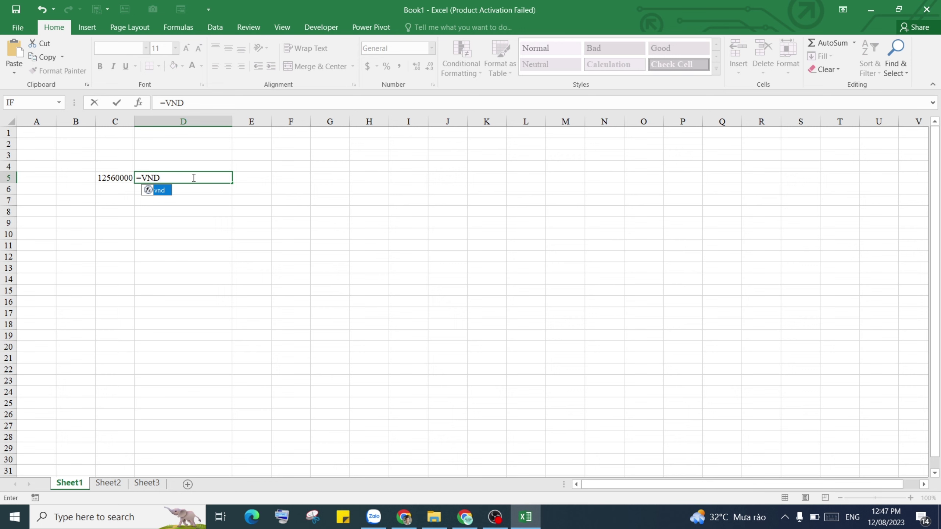
type("(")
left_click(118, 177)
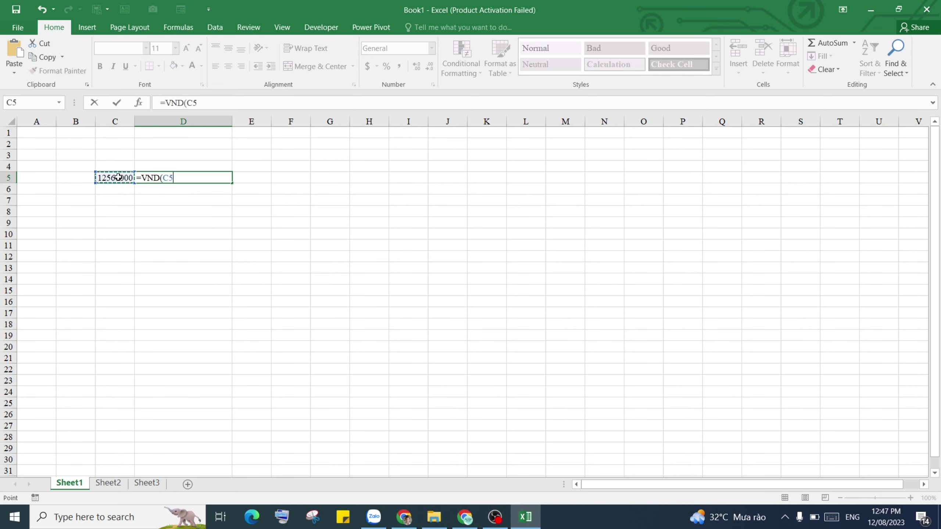
key("Return")
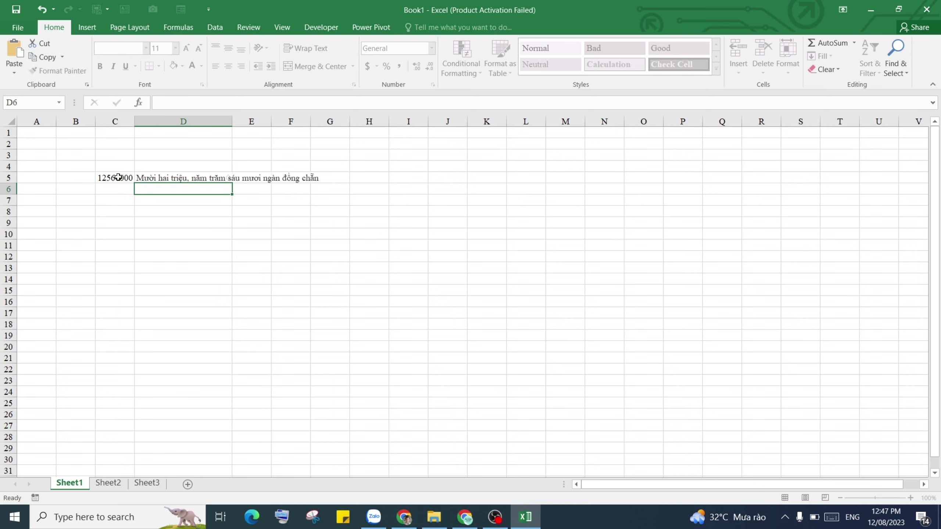
left_click_drag(232, 121, 334, 140)
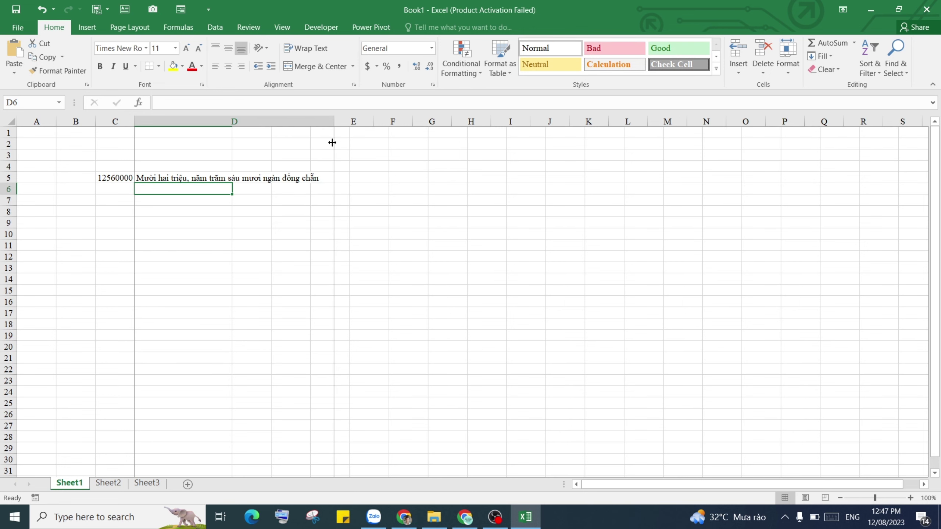
Step: Enter the amounts 12563, 125692000, 2530000 and 52130000 into C7:C10
left_click(115, 196)
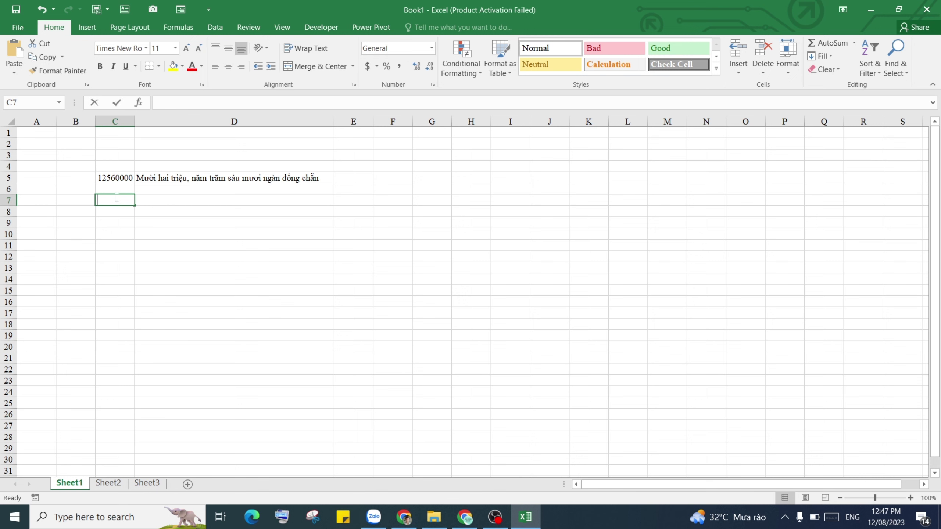
type("12563")
key("Return")
type("125")
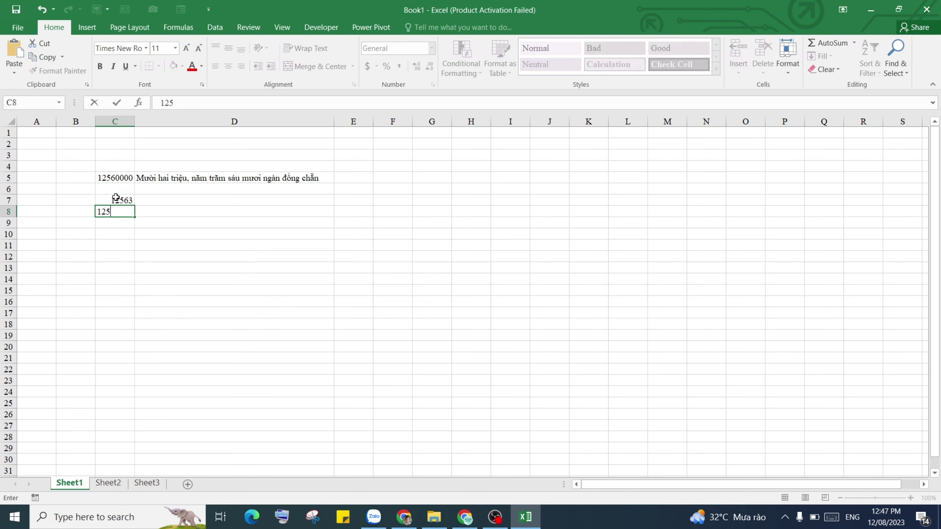
type("692000")
key("Return")
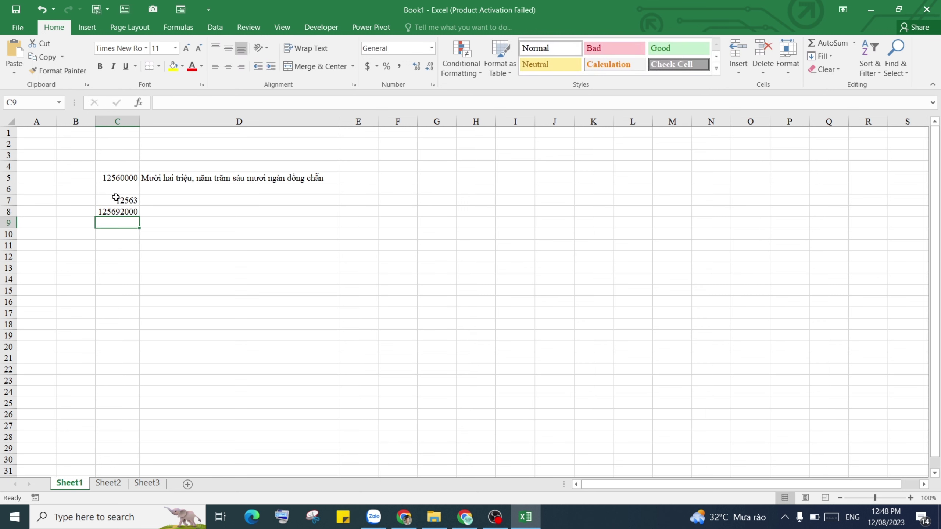
type("2530000")
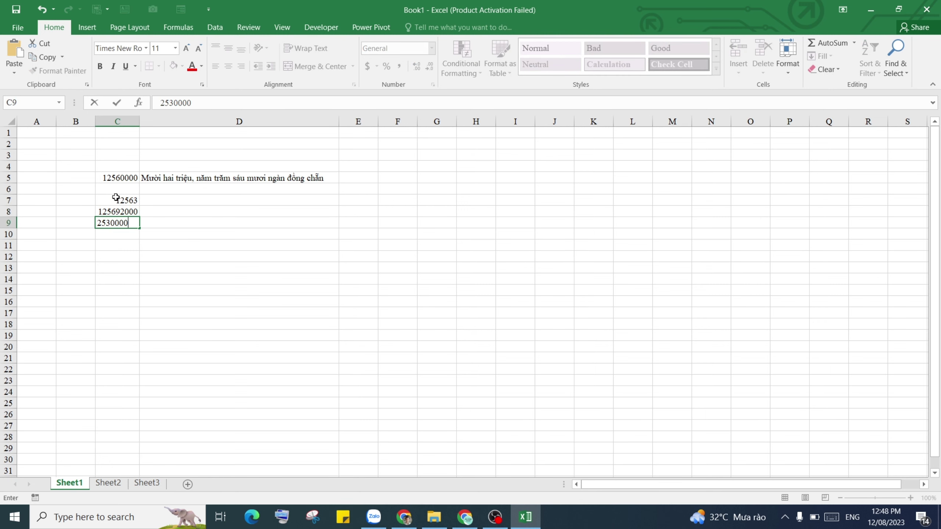
key("Return")
type("52130000")
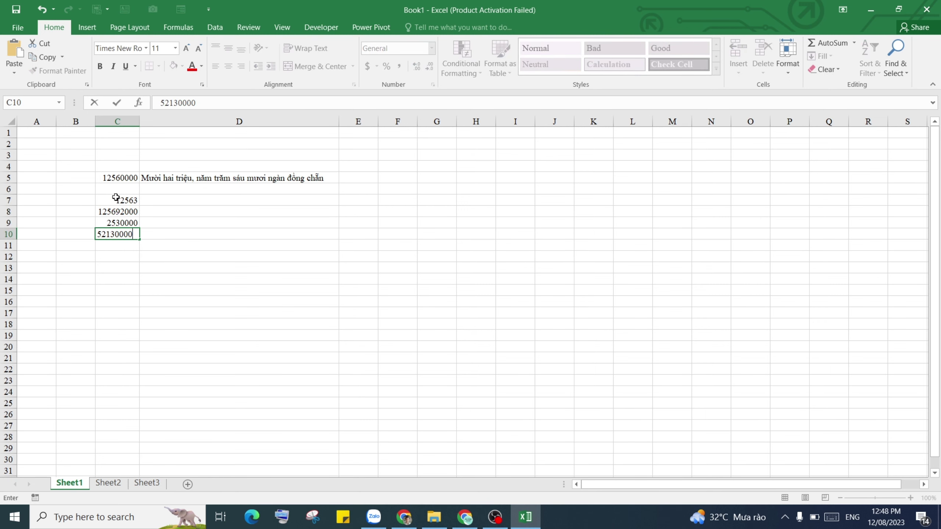
key("Return")
Step: Fill the D5 VND formula down to D10 and widen column D to fit the longest text
left_click(179, 180)
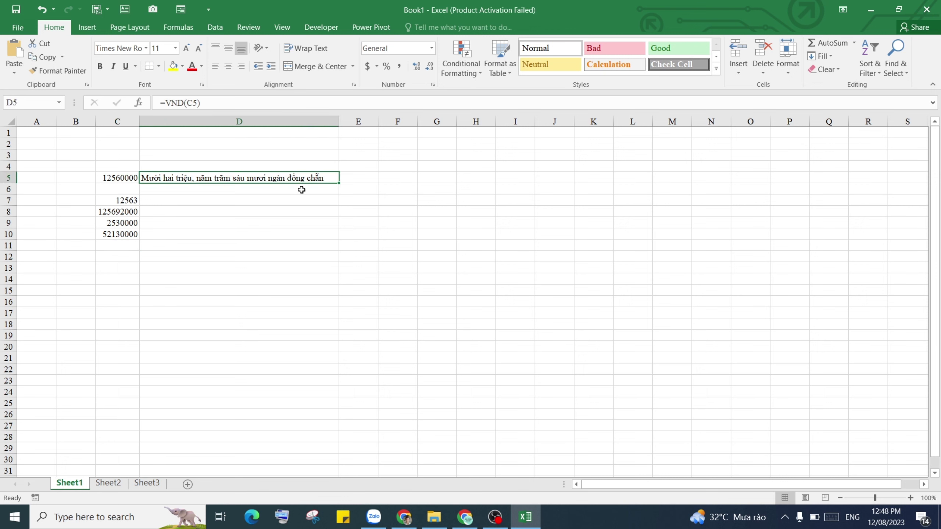
left_click_drag(338, 183, 331, 238)
left_click(230, 278)
left_click(201, 210)
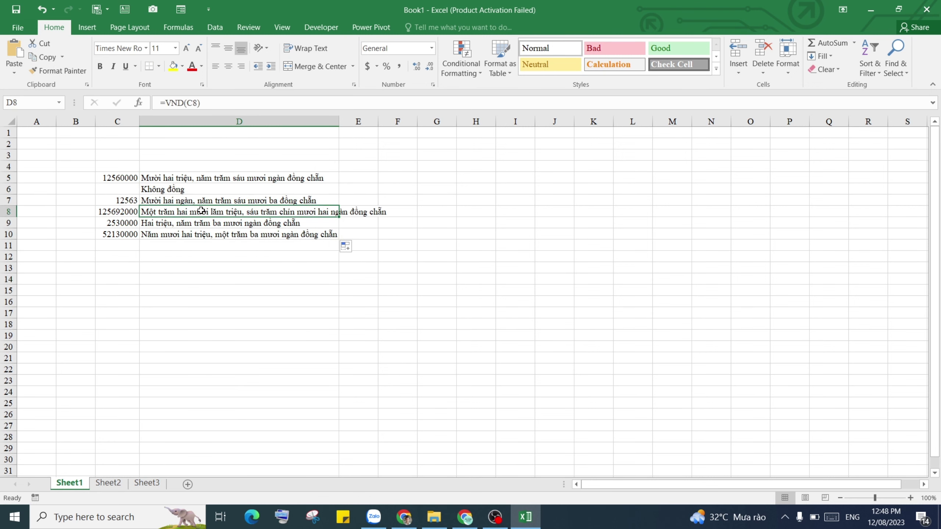
left_click_drag(338, 122, 376, 123)
left_click(246, 192)
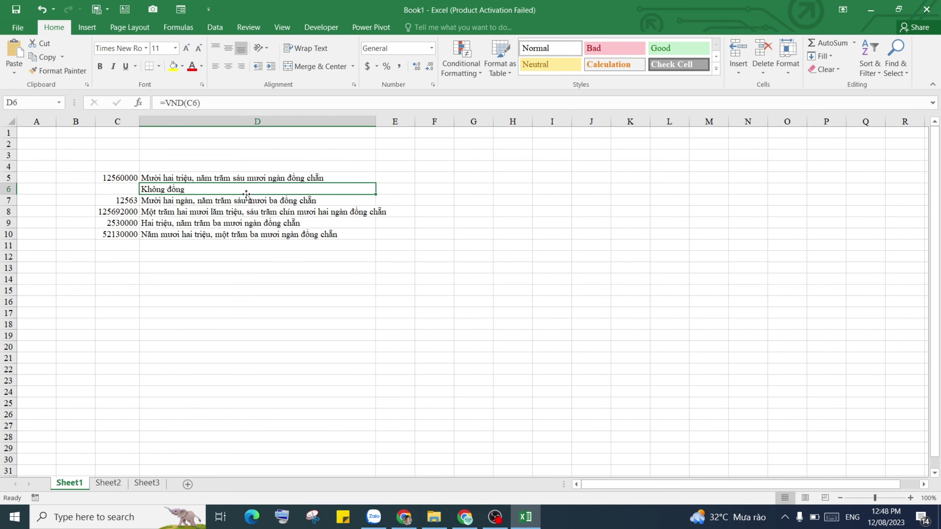
Step: In the Add-Ins list, tick Accounting Helper v3.0.0 and untick Doiso
left_click(18, 28)
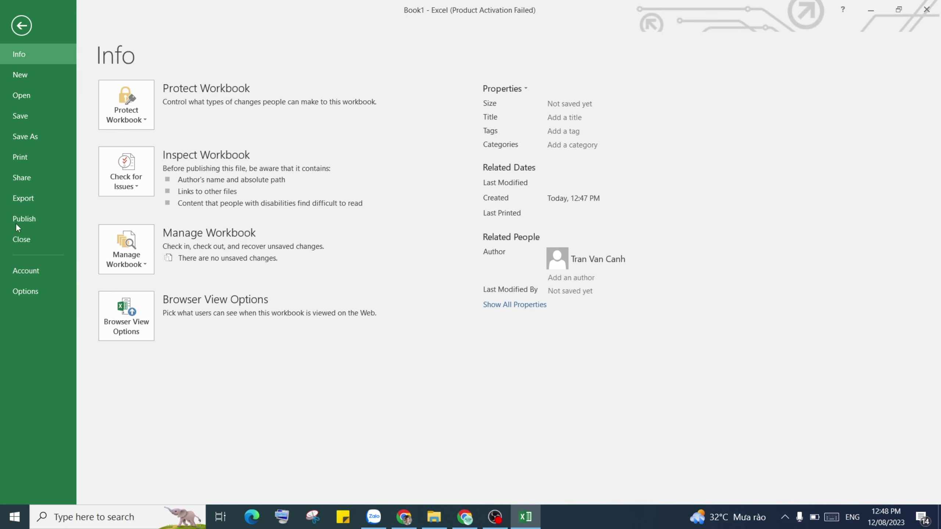
left_click(25, 291)
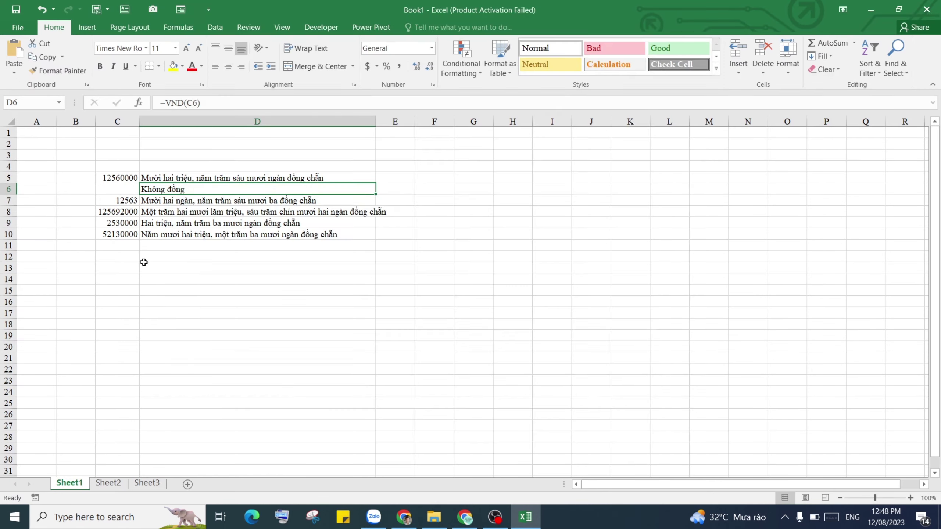
left_click(210, 193)
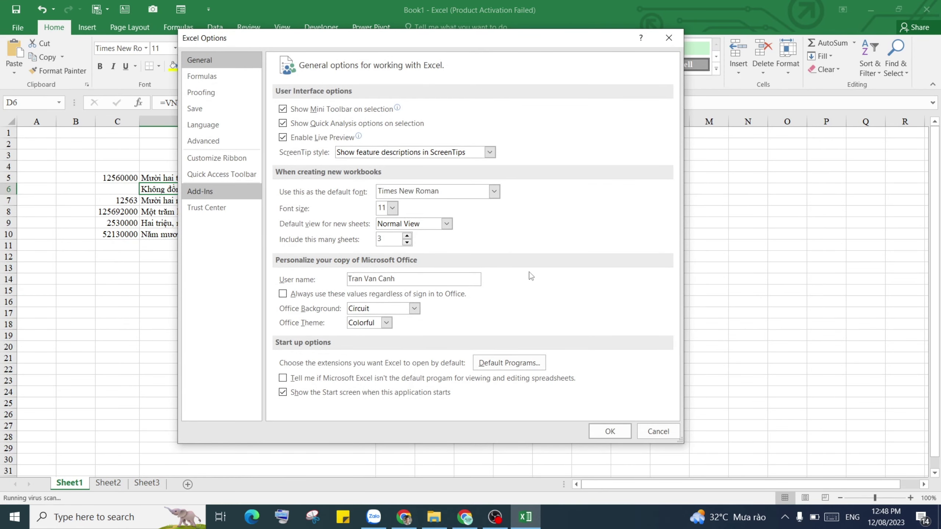
left_click(422, 411)
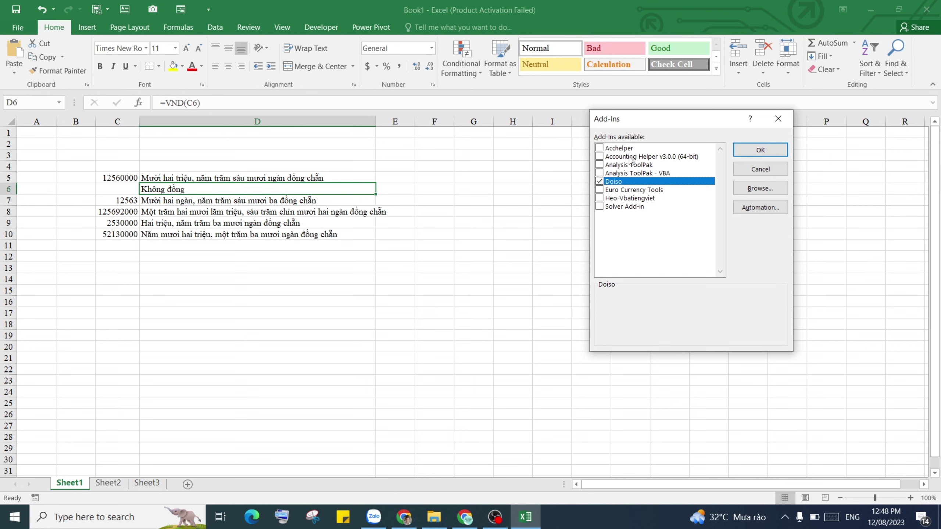
left_click(599, 156)
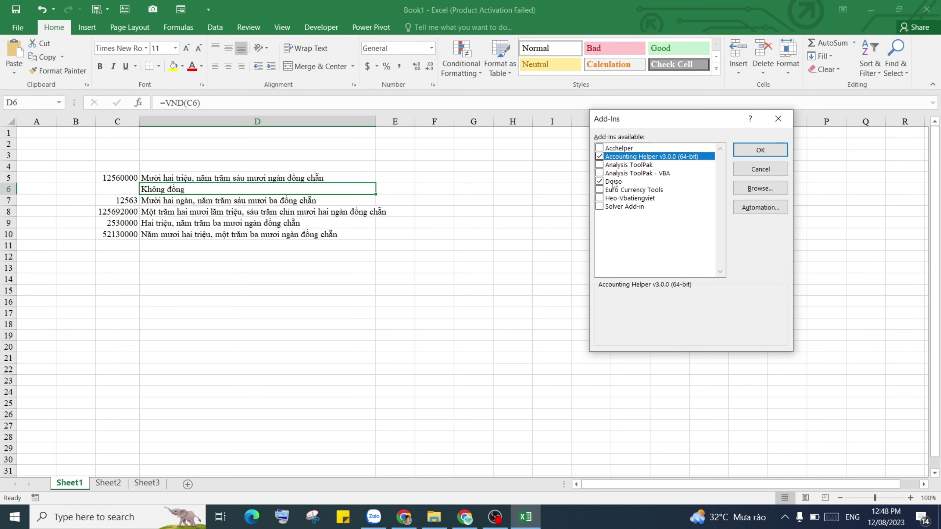
left_click(599, 182)
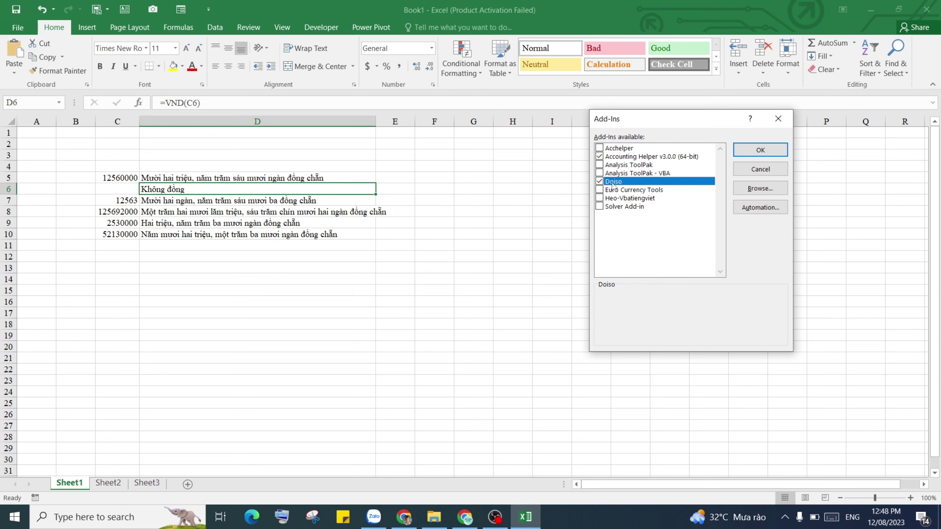
left_click(600, 157)
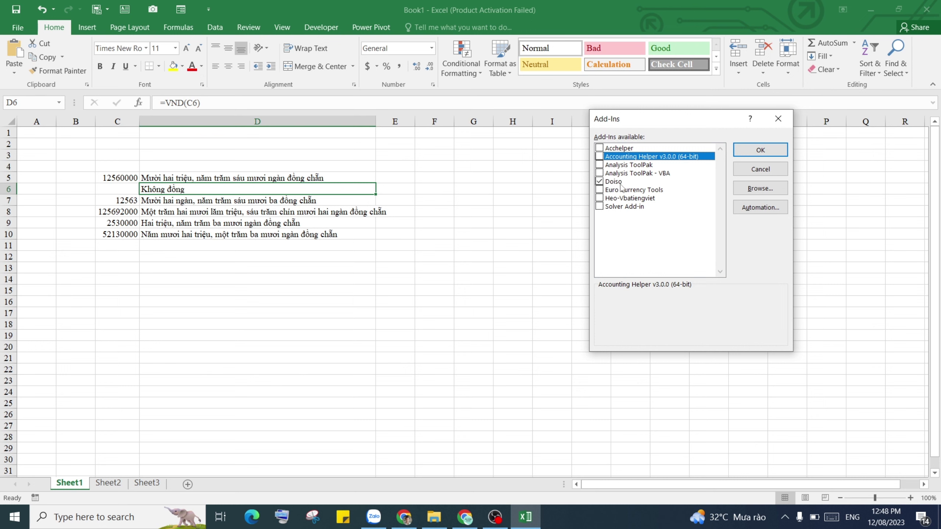
left_click(605, 157)
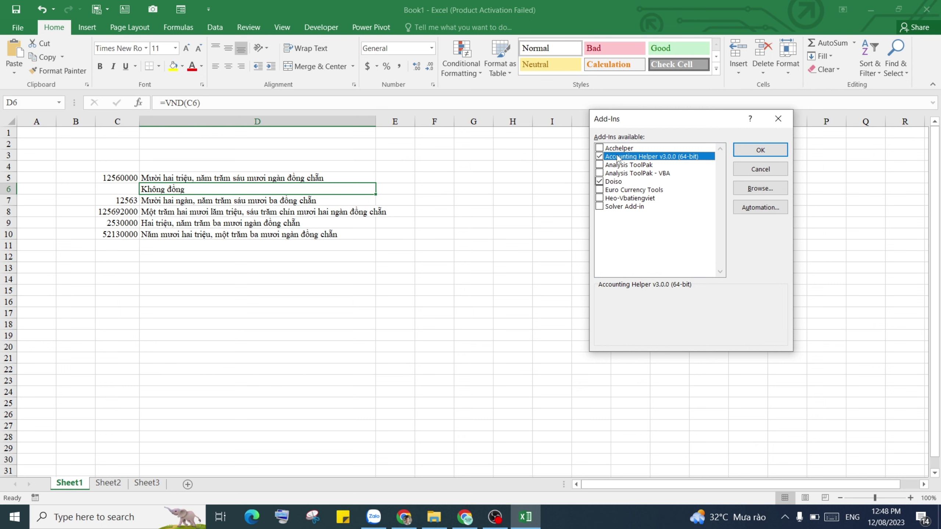
left_click(613, 182)
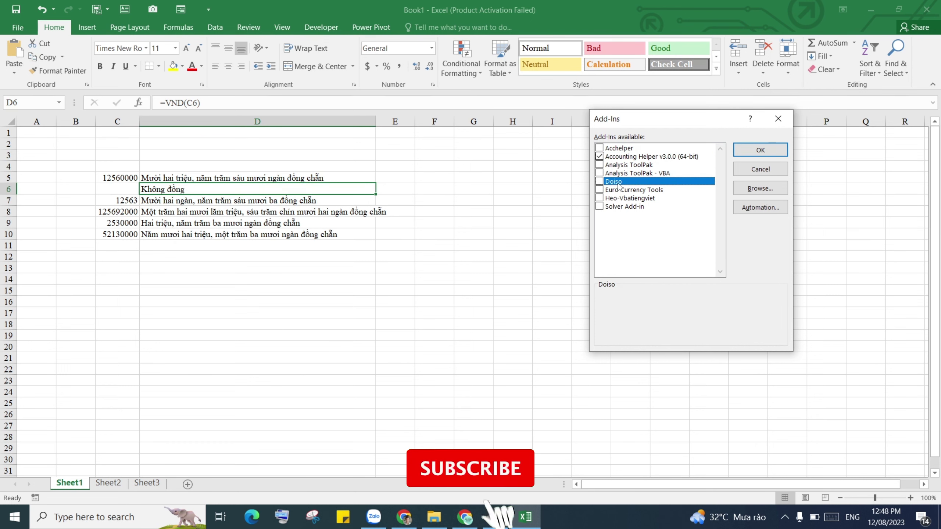
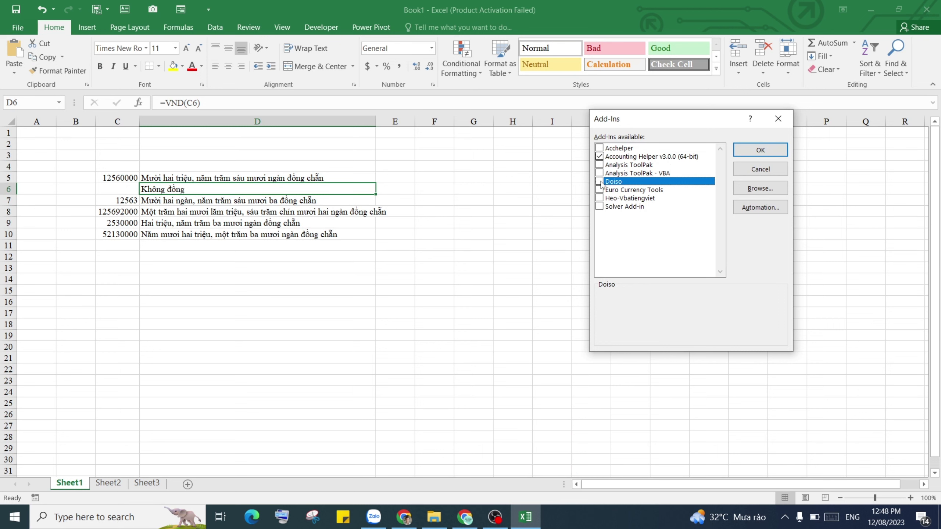
Step: Uncheck Accounting Helper, enable Doiso in the Add-Ins list, confirm, and select cell G10
left_click(599, 156)
left_click(599, 181)
left_click(600, 181)
key("Return")
left_click(462, 231)
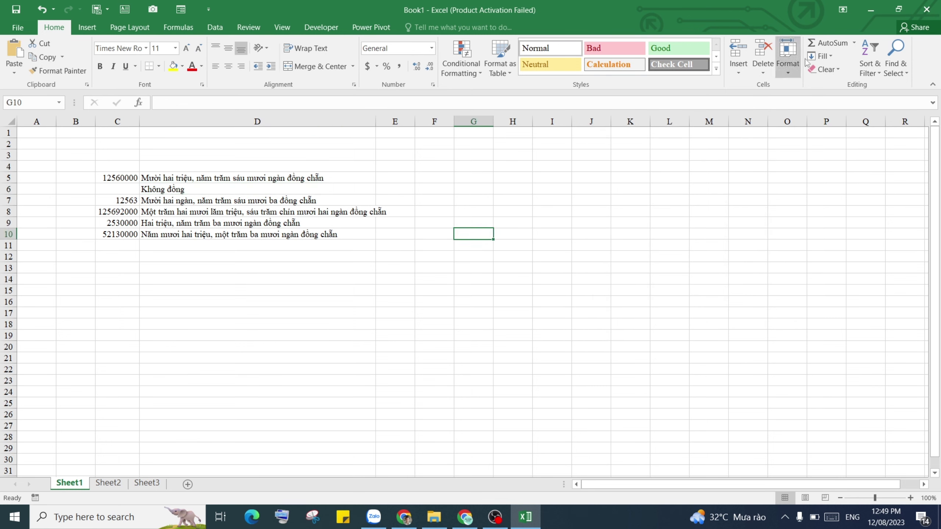
Step: Run the vntools_120 installer from D:\Download as administrator
left_click(432, 516)
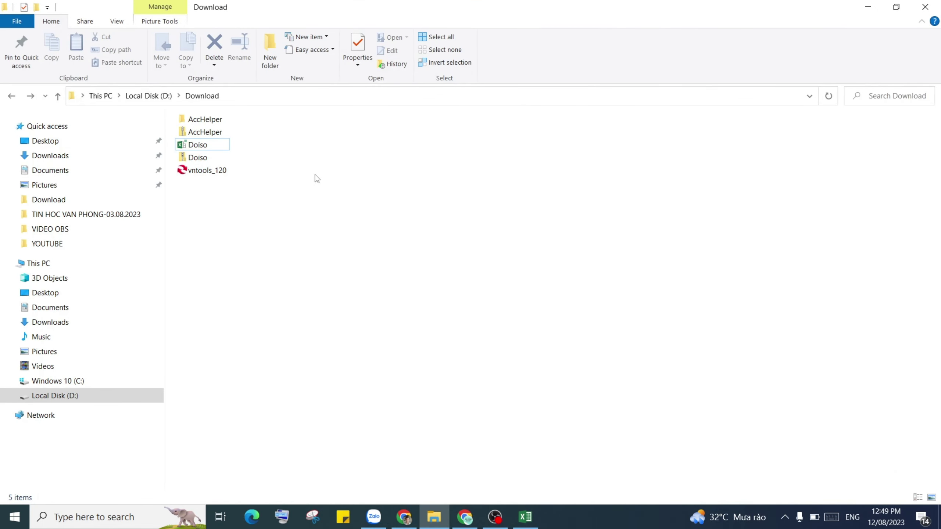
left_click(204, 174)
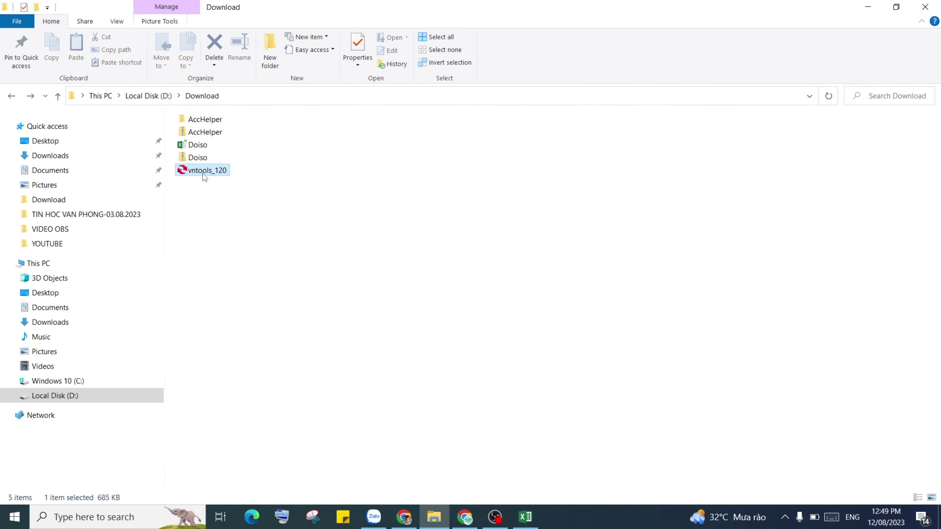
right_click(210, 173)
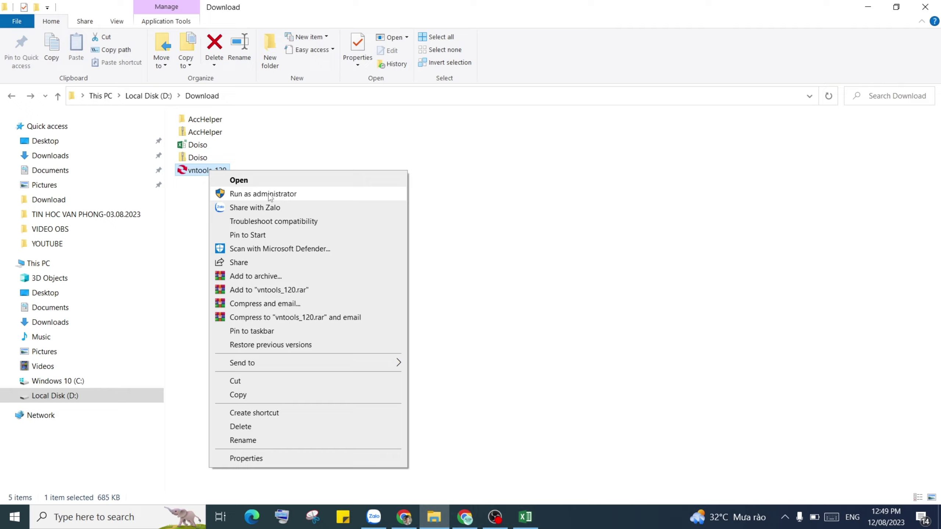
left_click(268, 195)
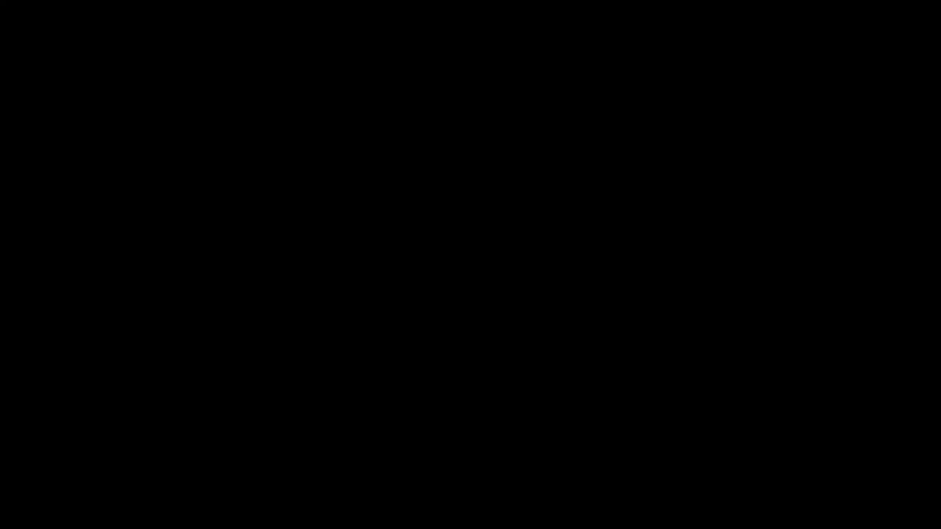
Step: Approve elevation and install vnTools v1.2.0 into C:\Program Files (x86)\vnTools with the default Start Menu folder
left_click(408, 231)
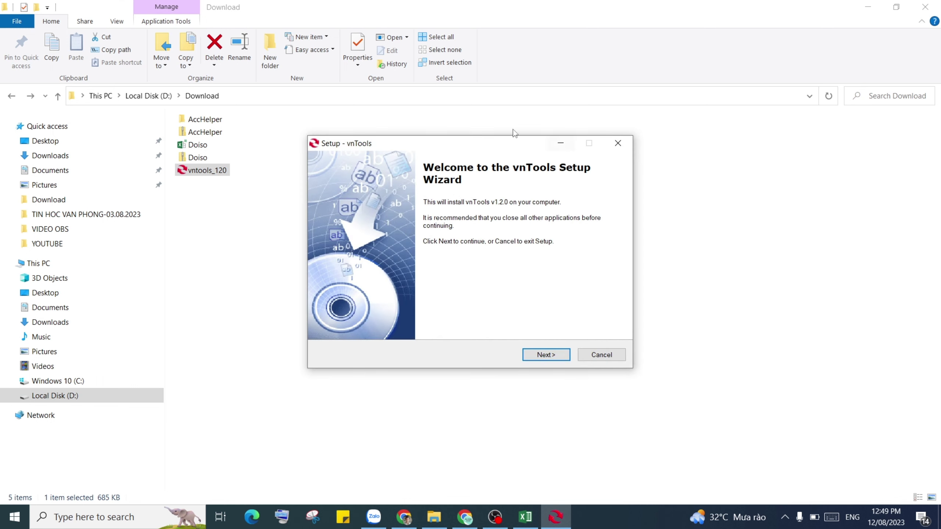
left_click(540, 354)
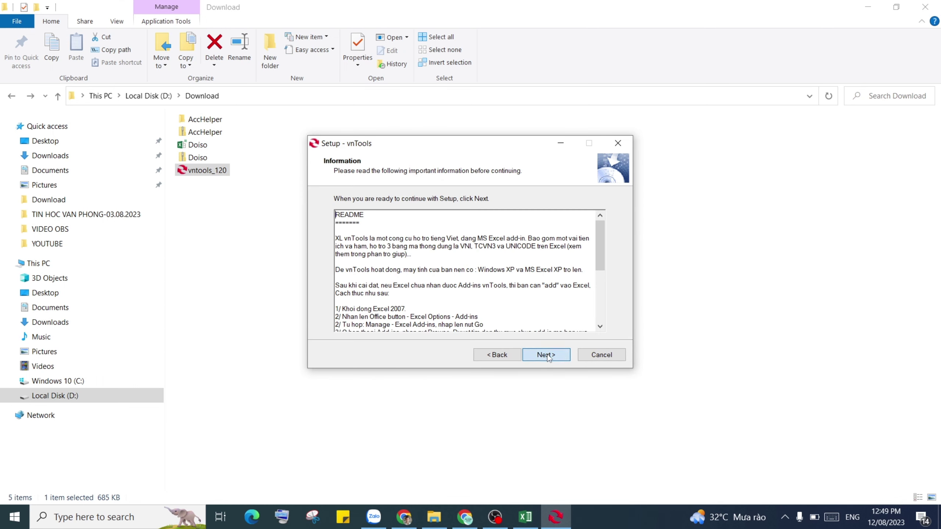
left_click(545, 355)
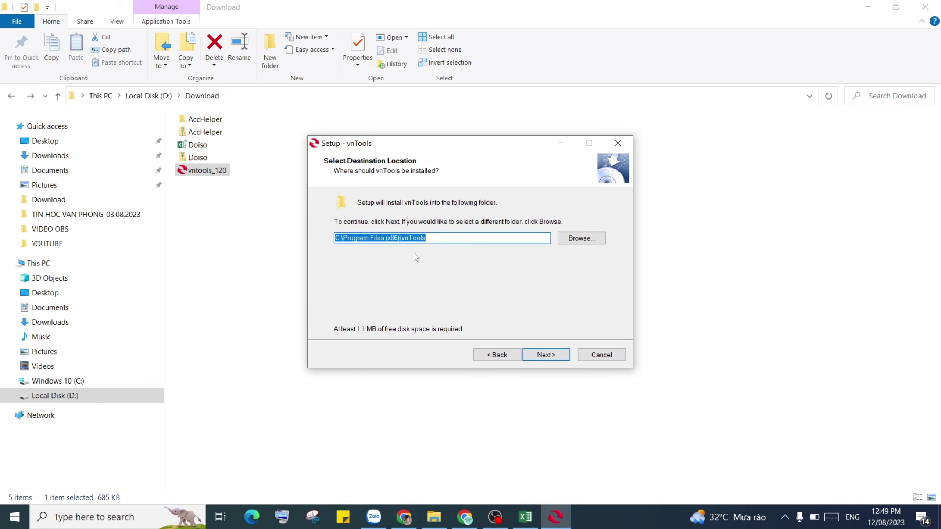
left_click(438, 237)
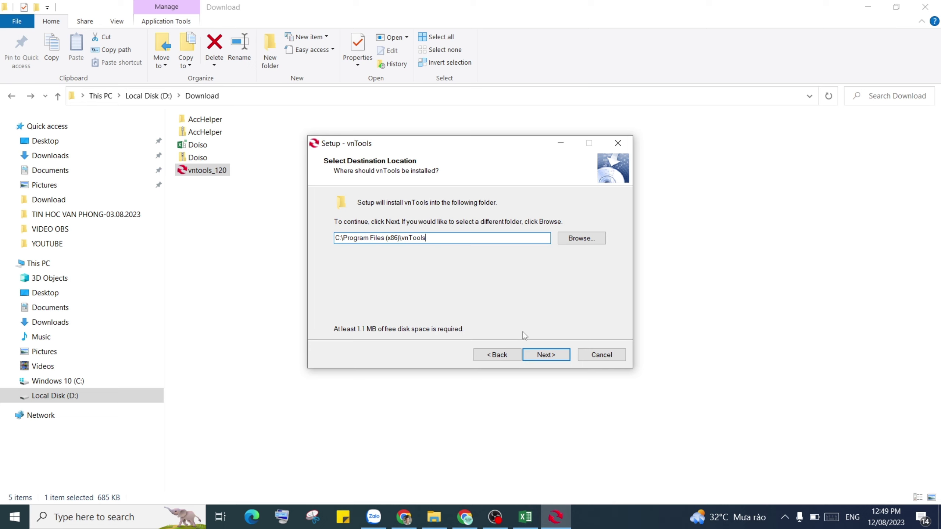
left_click(550, 356)
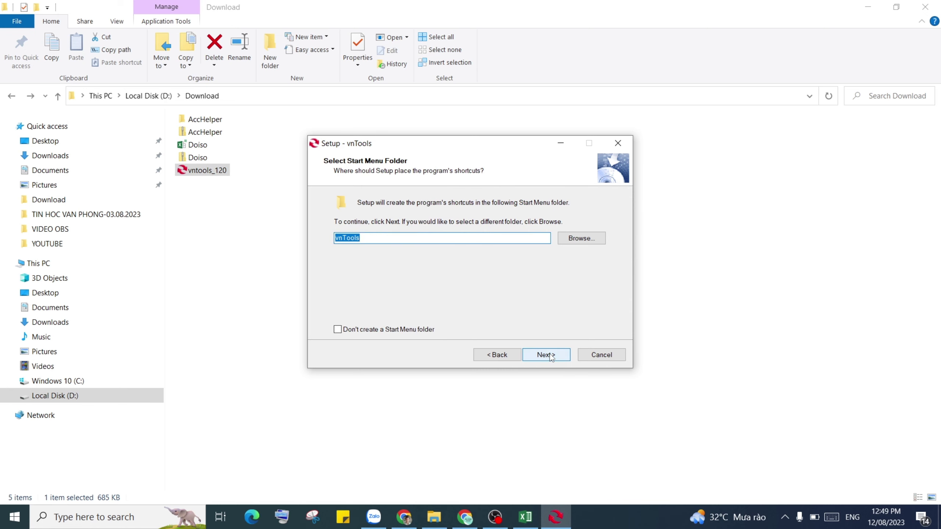
left_click(550, 356)
left_click(550, 356)
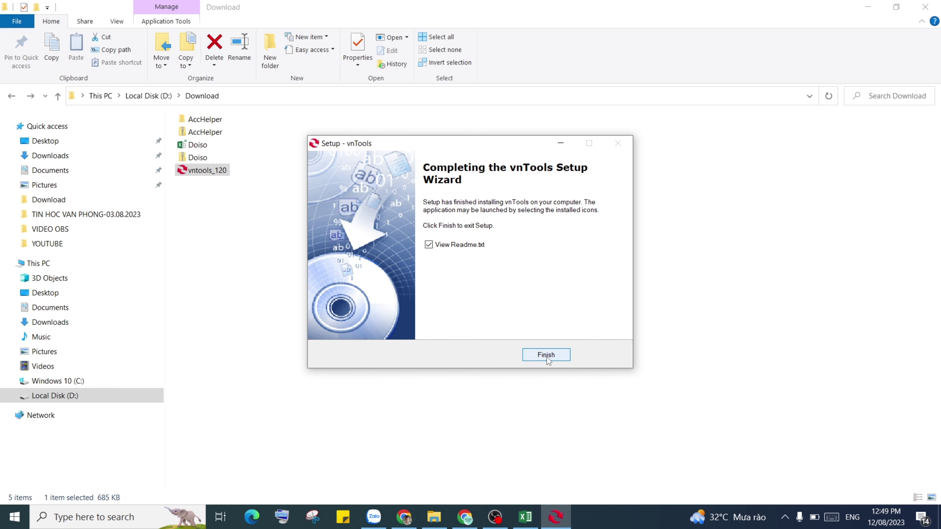
left_click(547, 356)
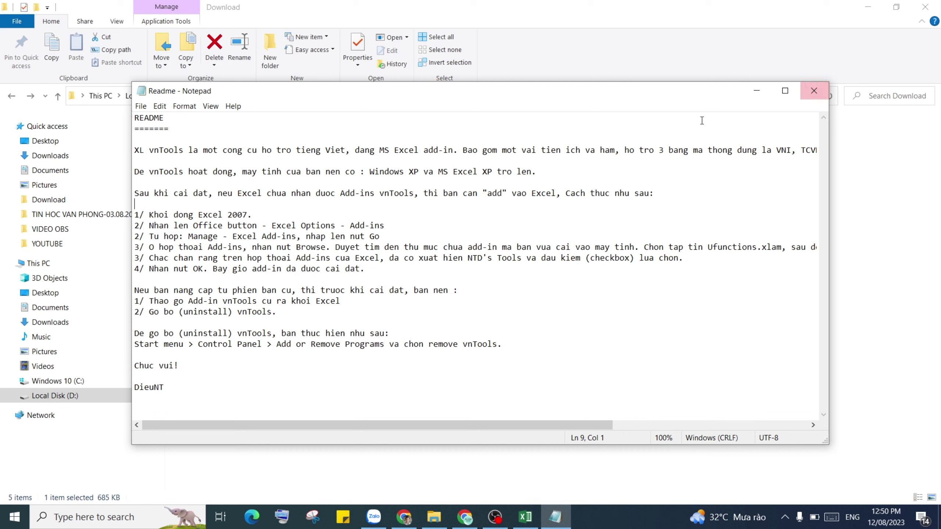
Step: Return to the Book1 workbook in Excel and select an empty cell in column G
left_click(525, 517)
left_click(485, 223)
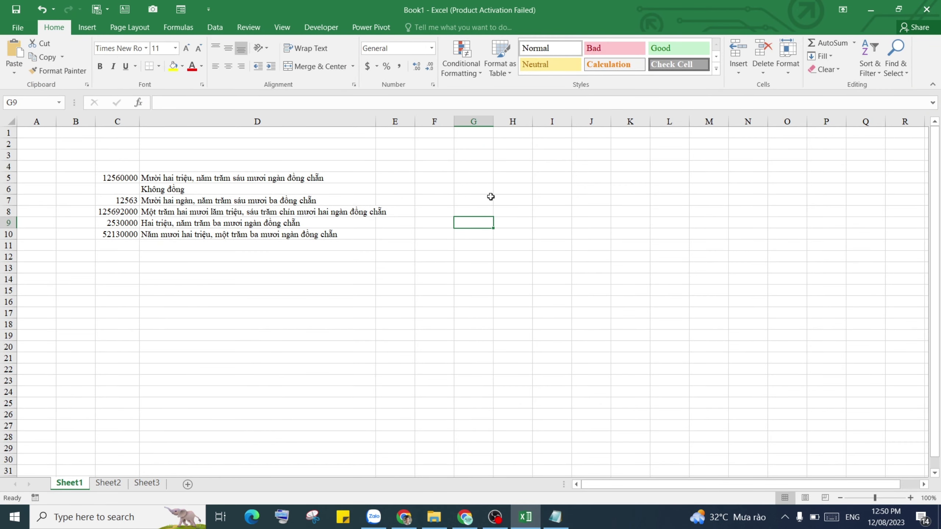
Step: Create a new blank workbook, open the Excel Add-ins list, and uncheck Doiso
key("ctrl+n")
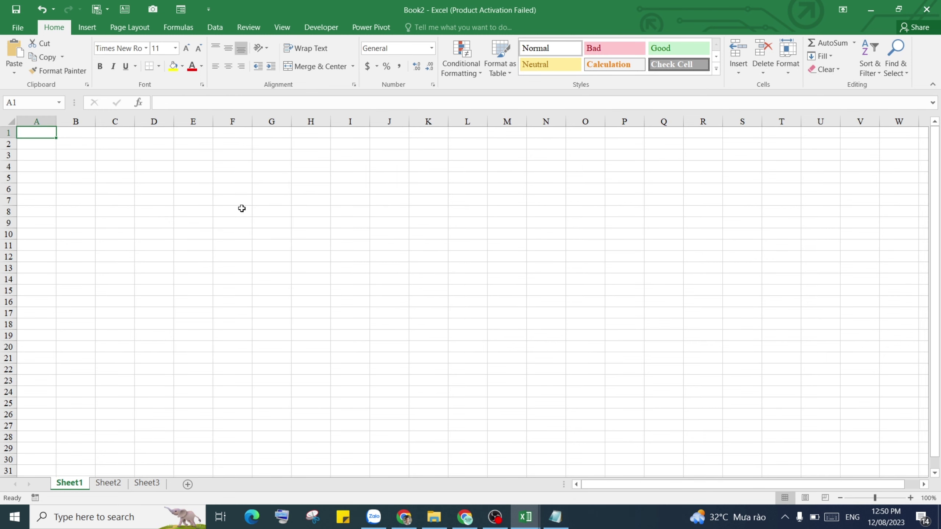
left_click(263, 207)
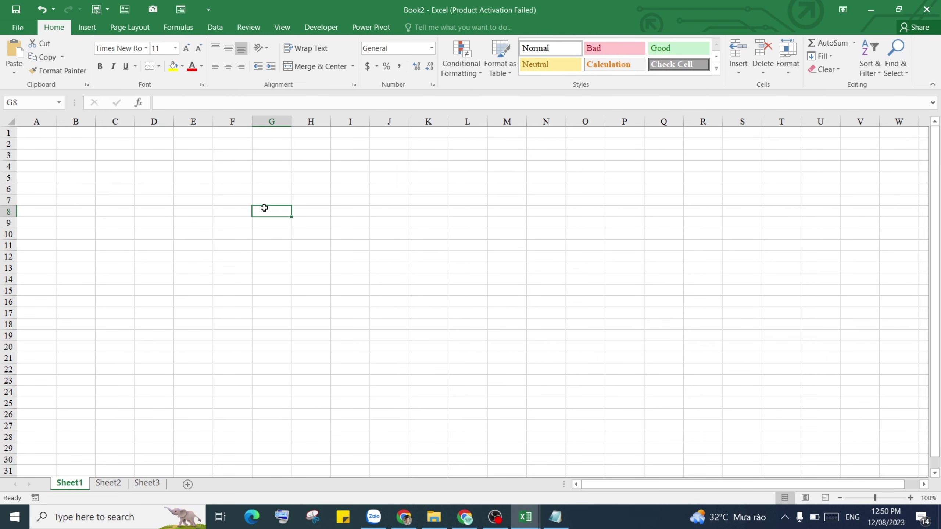
left_click(17, 27)
left_click(25, 288)
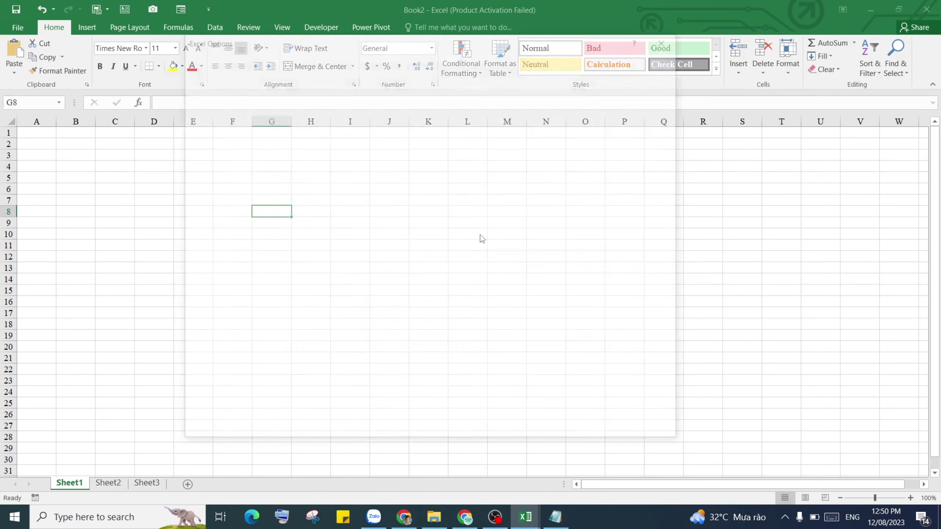
left_click(202, 191)
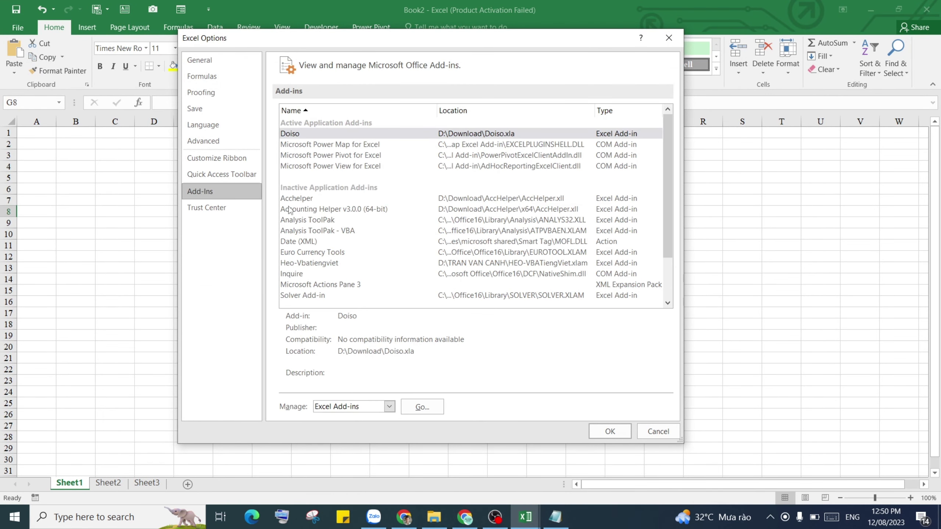
left_click(422, 406)
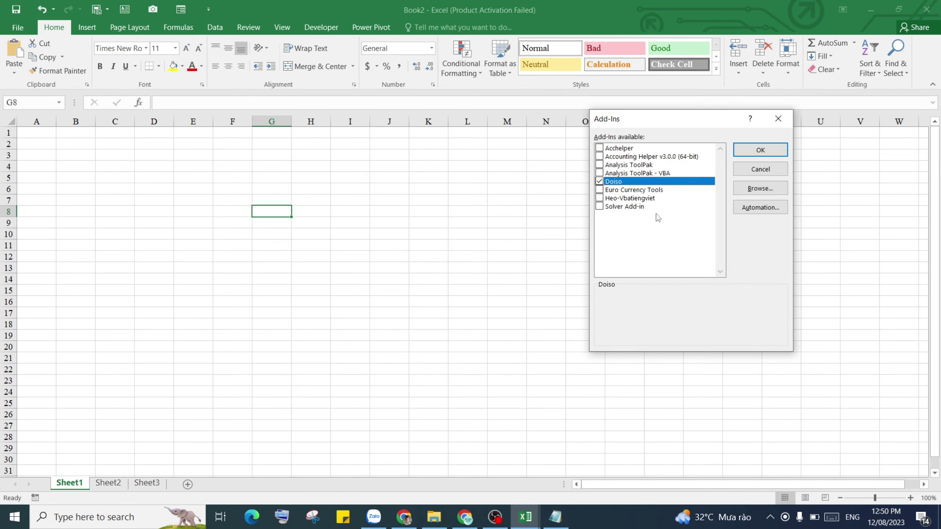
left_click(600, 182)
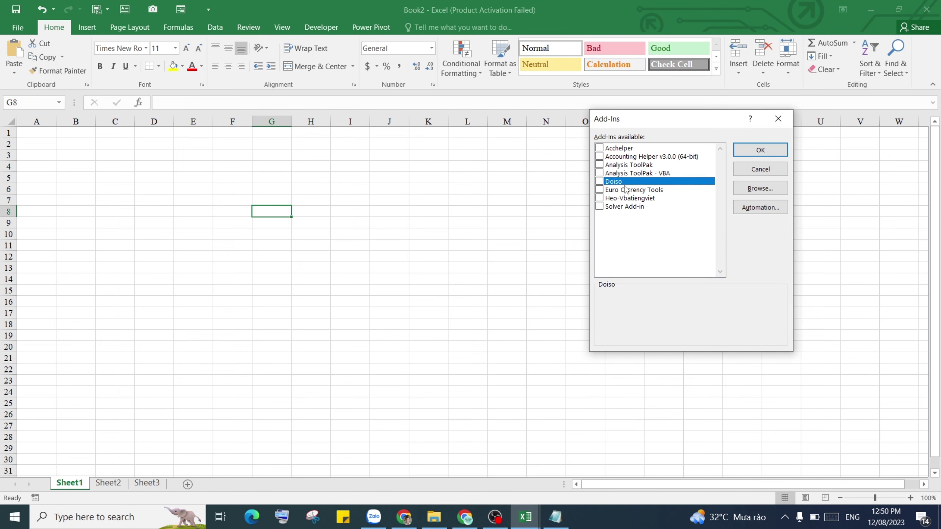
Step: Browse to C:\Program Files (x86)\vnTools, add the Ufunctions add-in, and load NTD's Tools
left_click(758, 189)
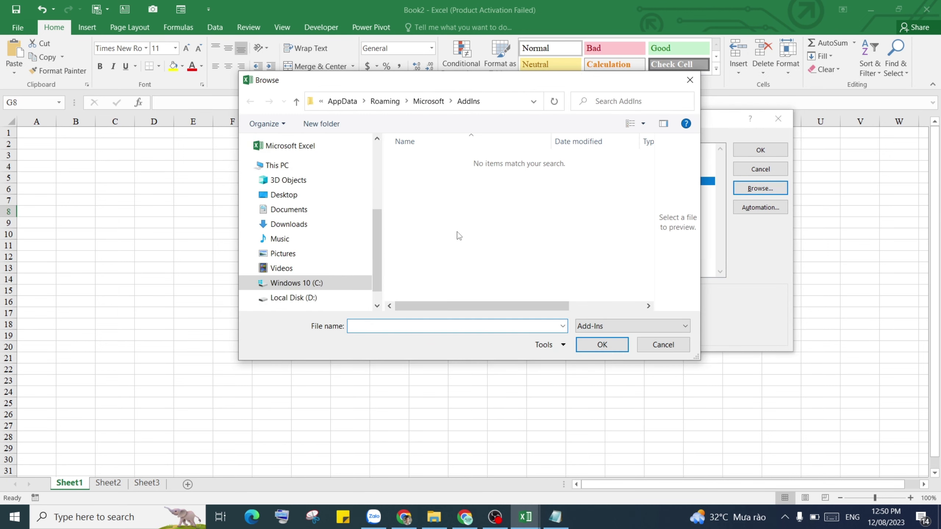
left_click_drag(377, 236, 376, 260)
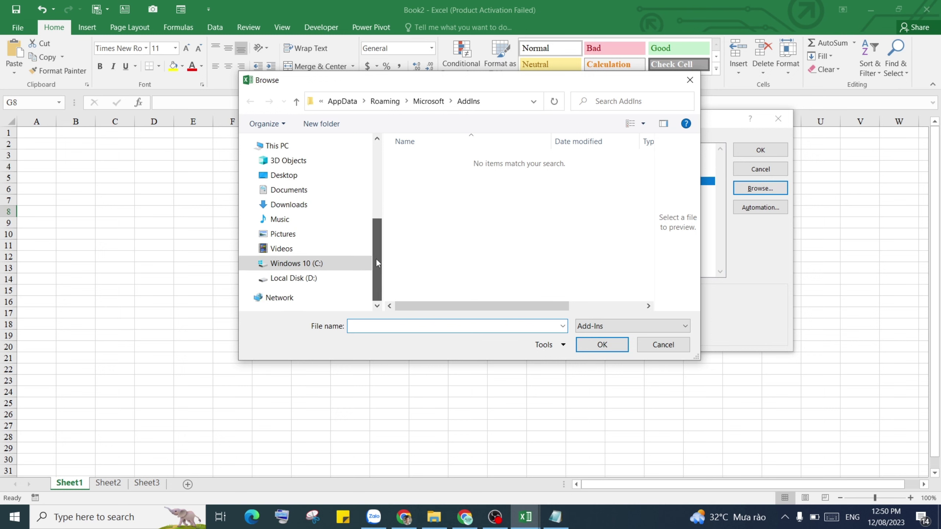
left_click(306, 264)
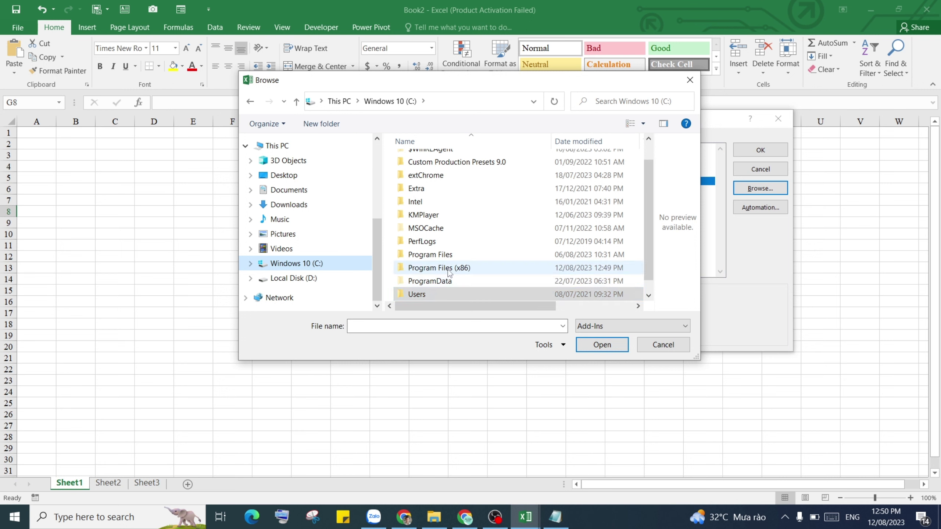
left_click(450, 269)
double_click(451, 269)
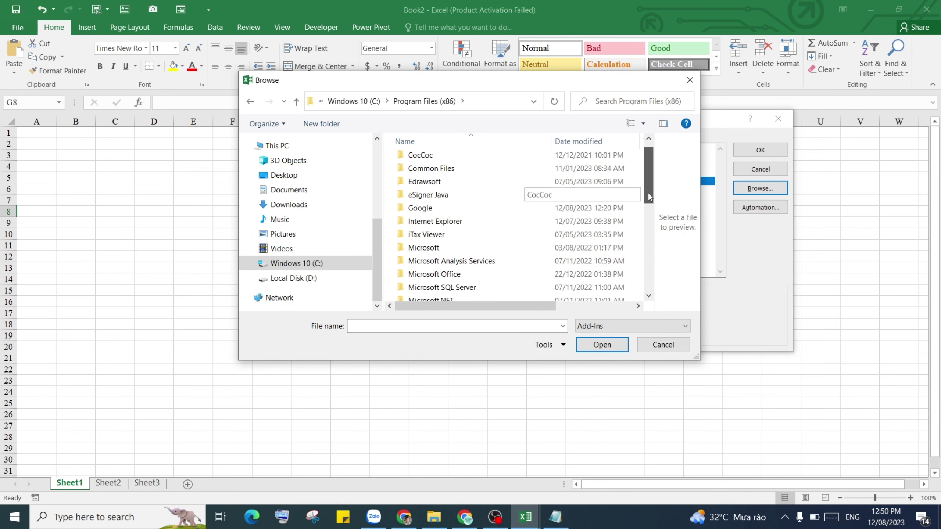
left_click_drag(647, 192, 643, 258)
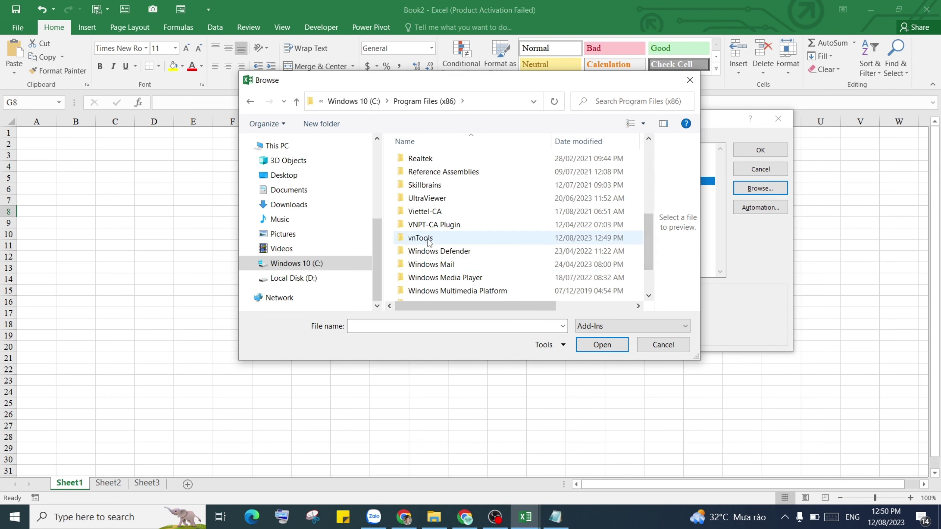
left_click(441, 239)
double_click(441, 239)
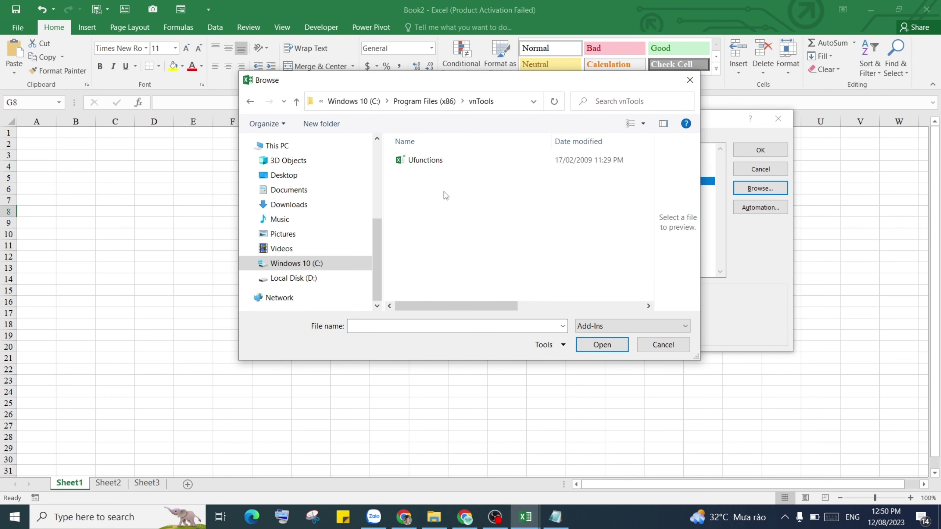
left_click(439, 165)
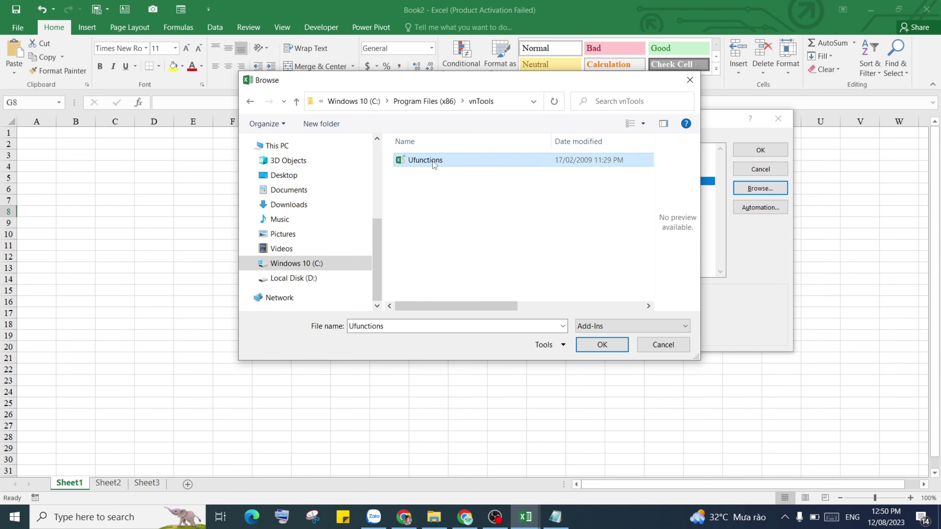
left_click(602, 345)
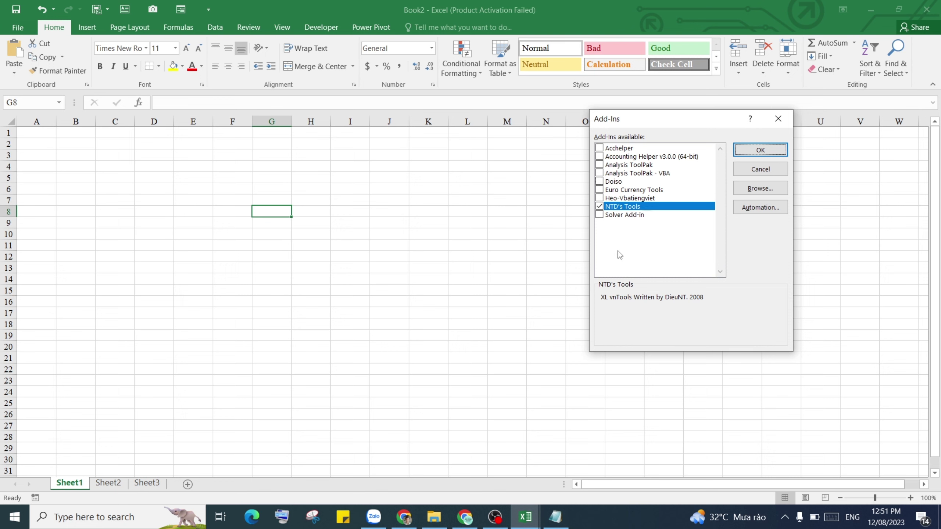
left_click(756, 148)
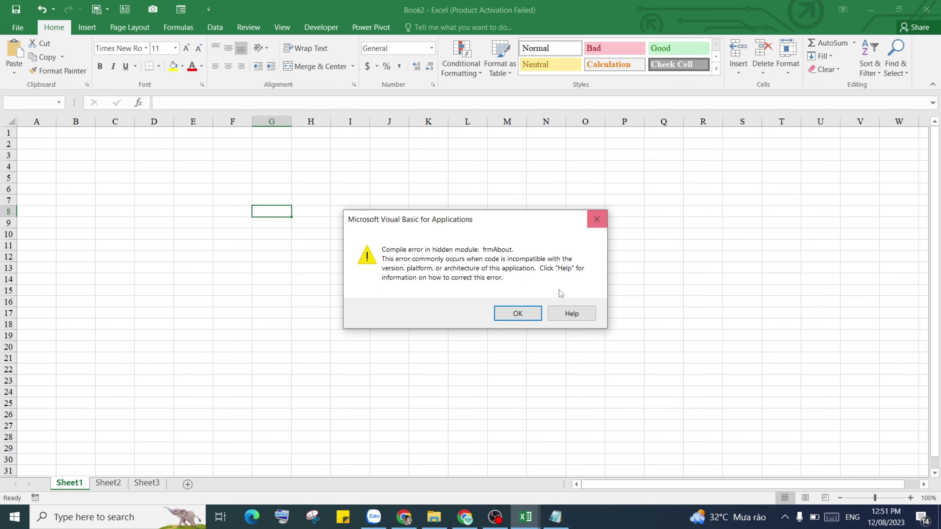
Step: Dismiss the frmAbout and regAPI VBA compile-error messages
left_click(512, 314)
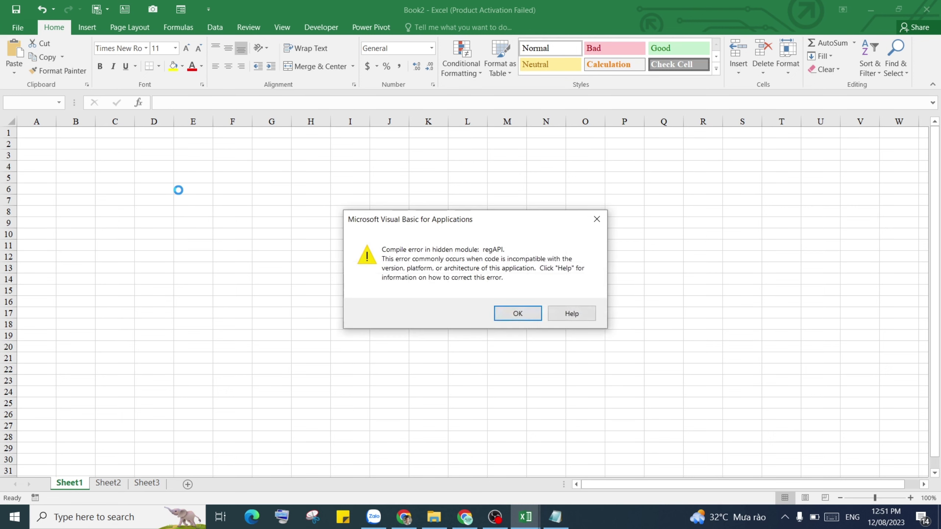
left_click(597, 220)
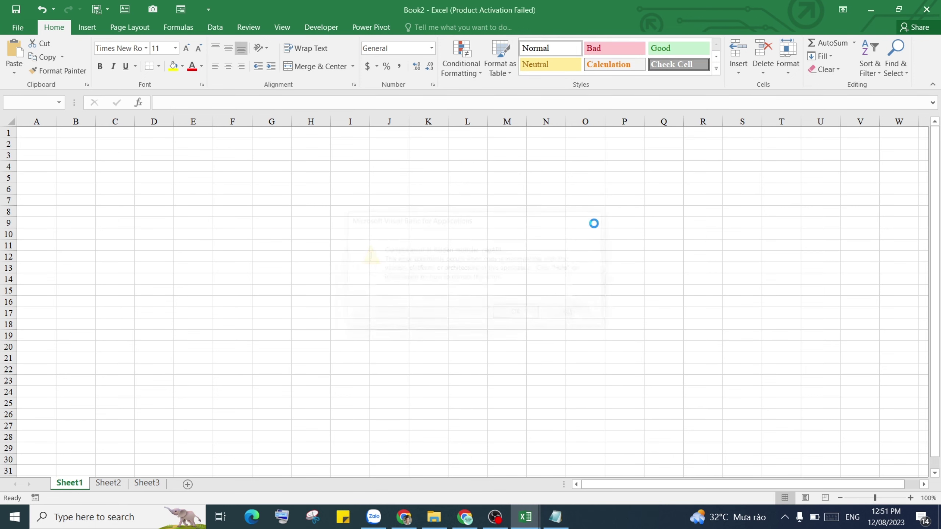
left_click(597, 220)
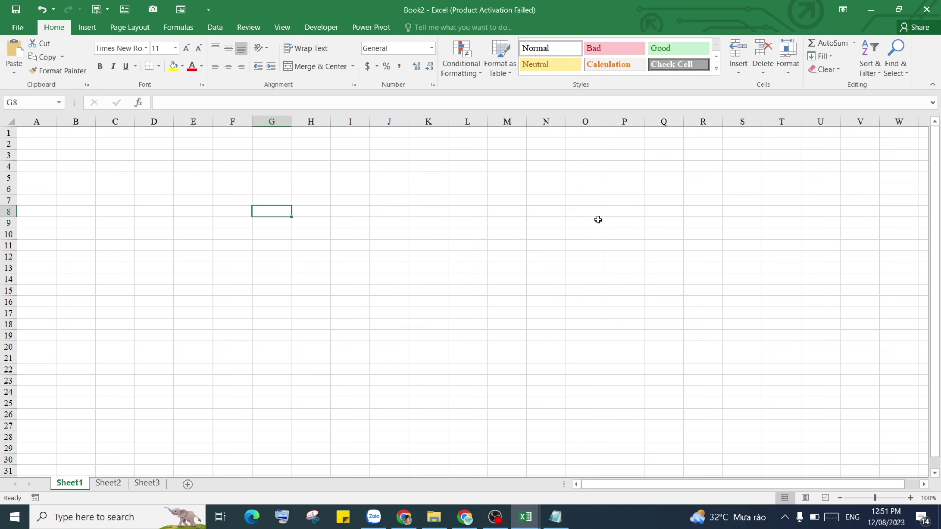
Step: Enter 12362300 in D5 and widen column E
left_click(153, 177)
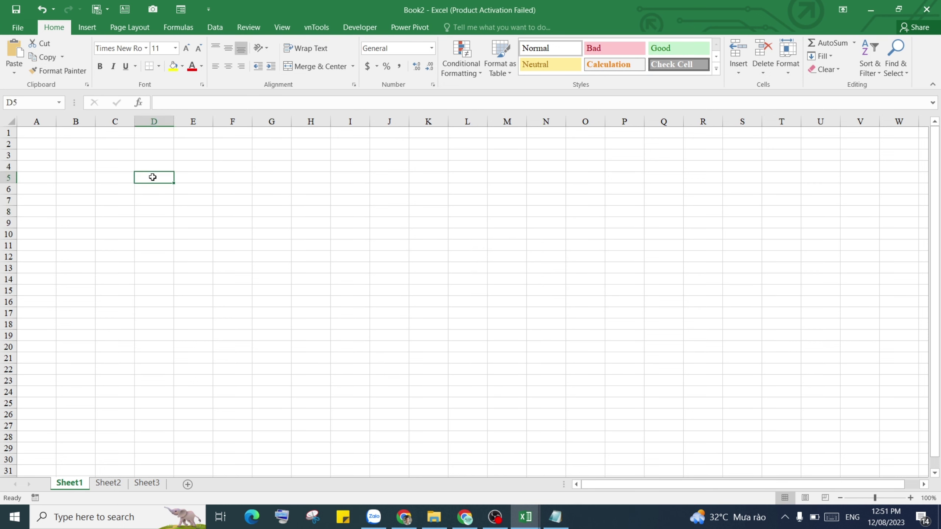
type("12362300")
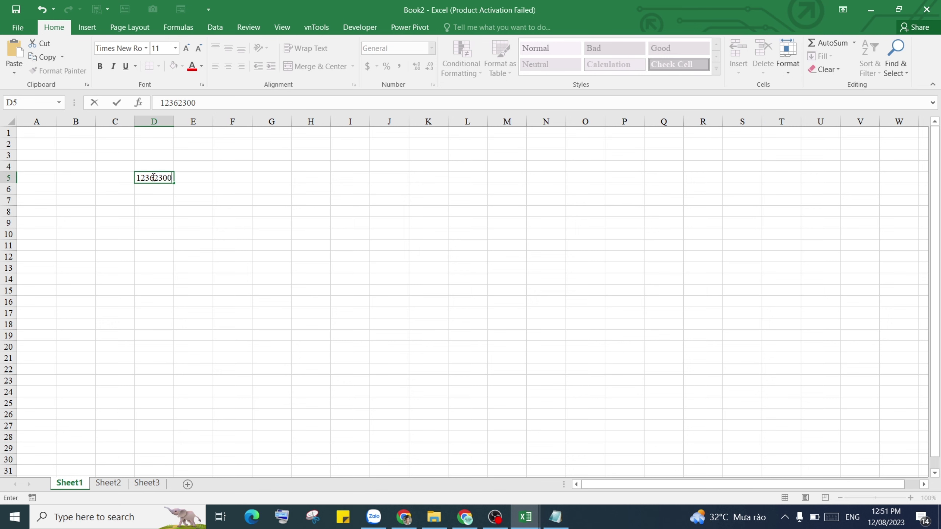
key("Return")
left_click(199, 177)
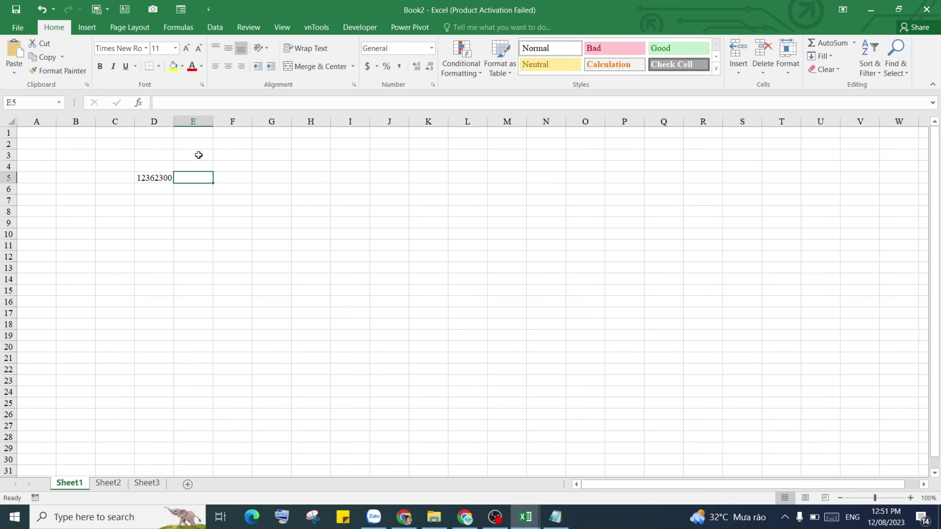
left_click_drag(213, 122, 299, 123)
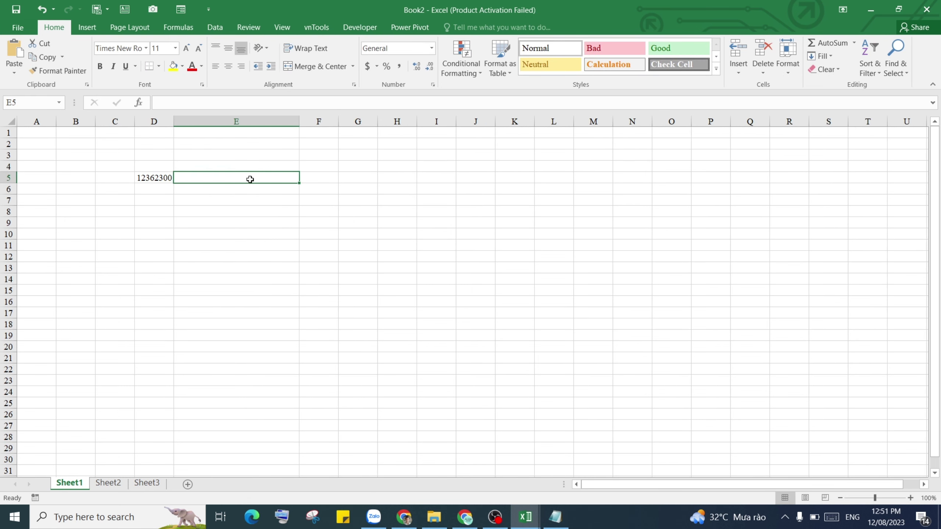
Step: Enter =VND(D5) in E5, dismiss the compile error to reveal #NAME?, then switch to File Explorer
type("=")
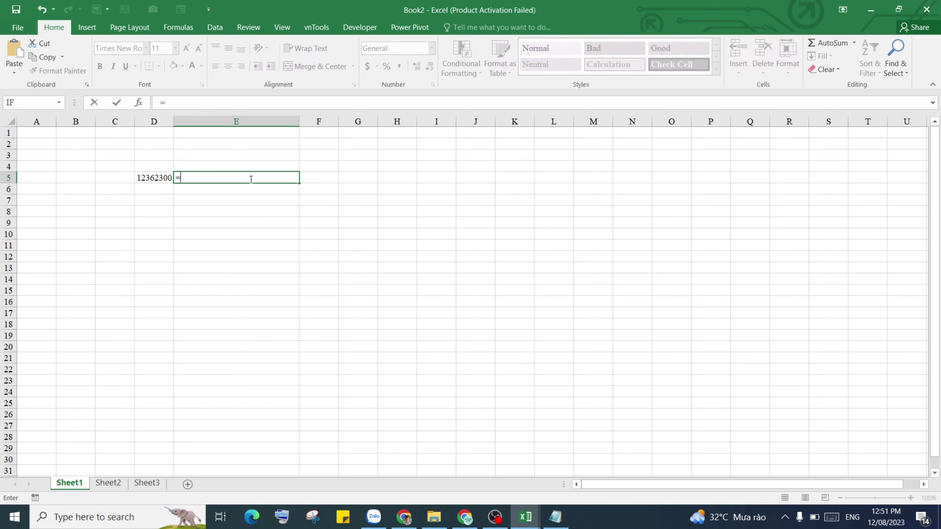
type("VND")
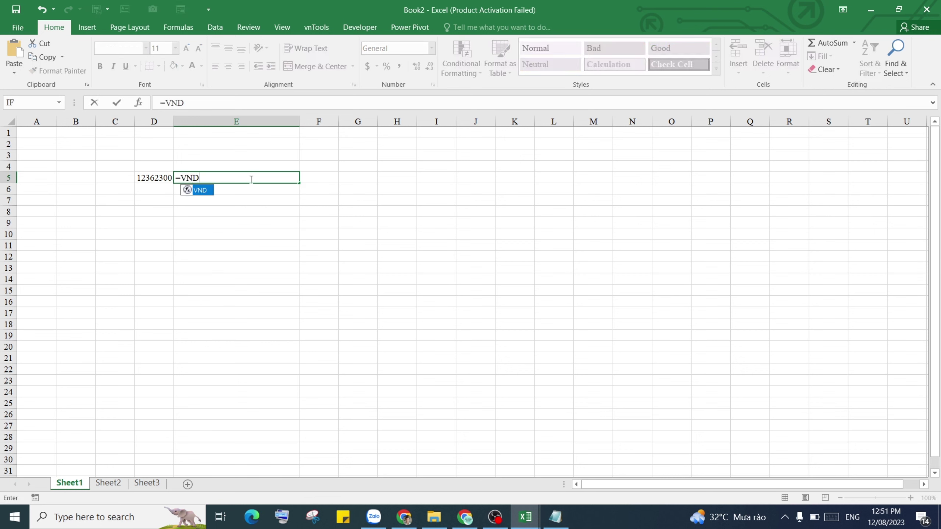
type("(")
left_click(156, 179)
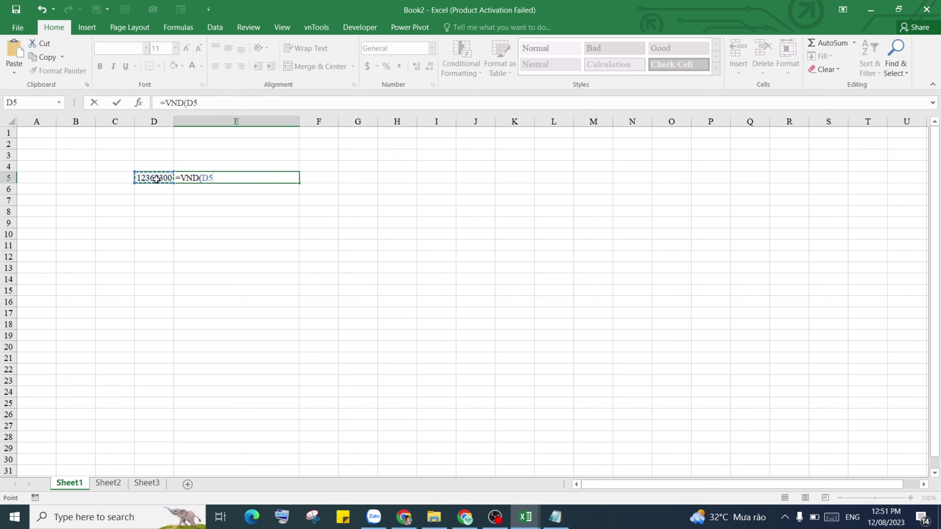
key("Return")
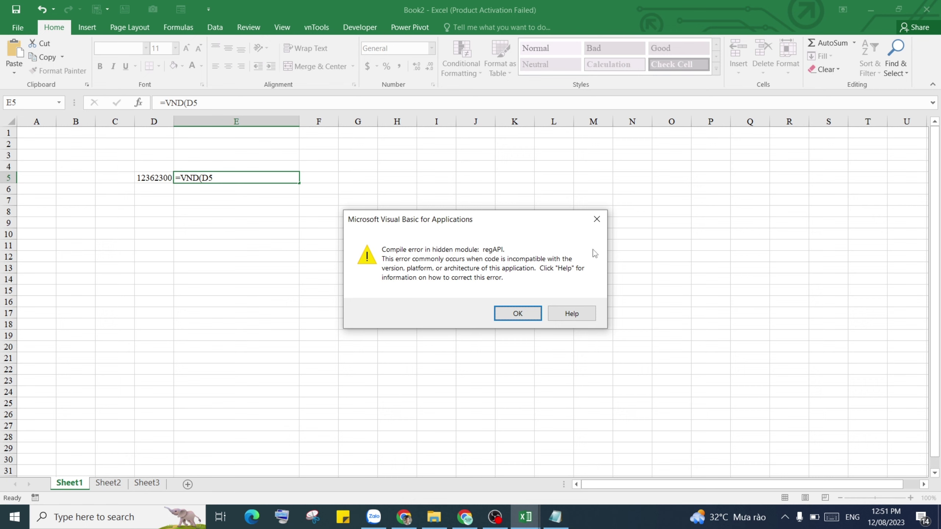
key("Return")
left_click(449, 214)
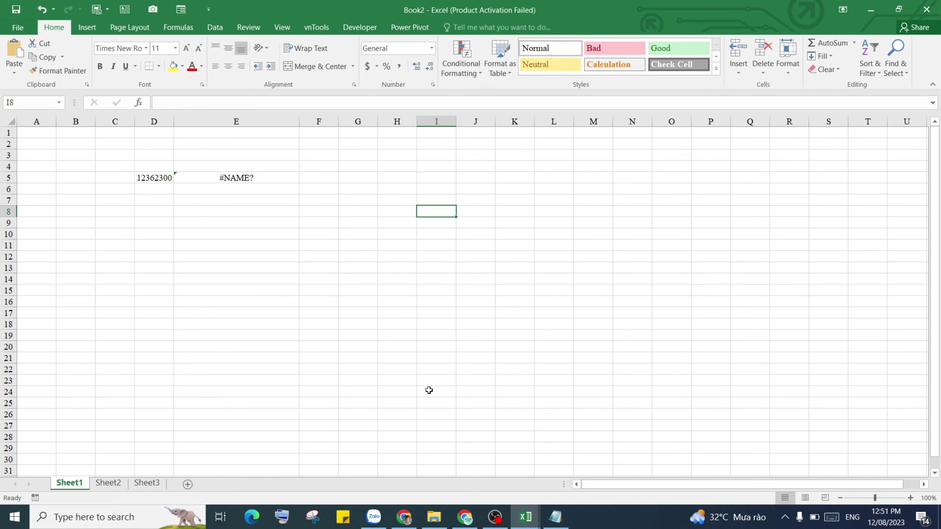
left_click(434, 519)
Step: Delete the extracted AccHelper folder from D:\Download
left_click(337, 178)
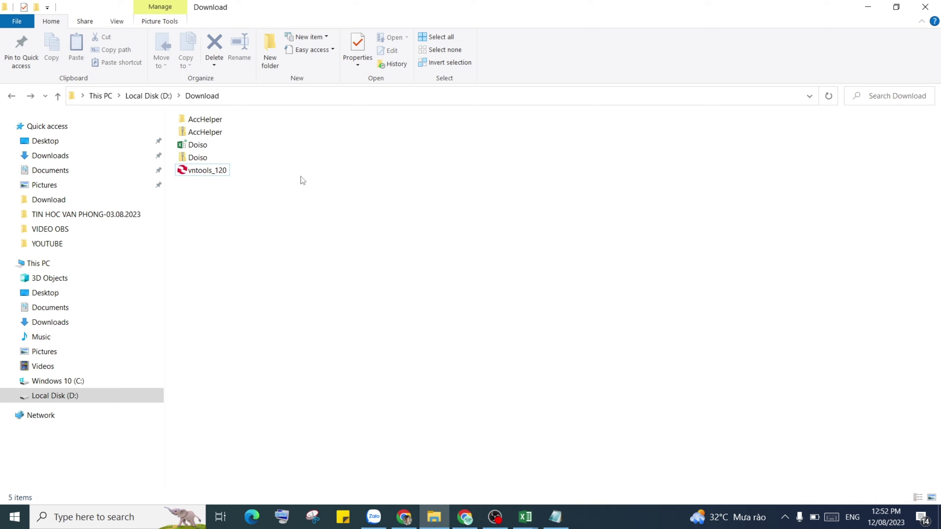
left_click(219, 122)
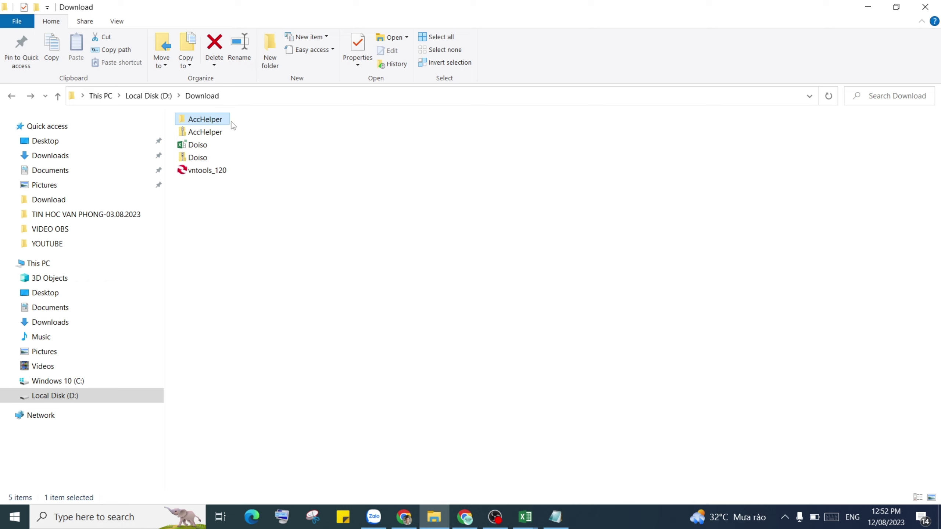
left_click(209, 145)
left_click(205, 157)
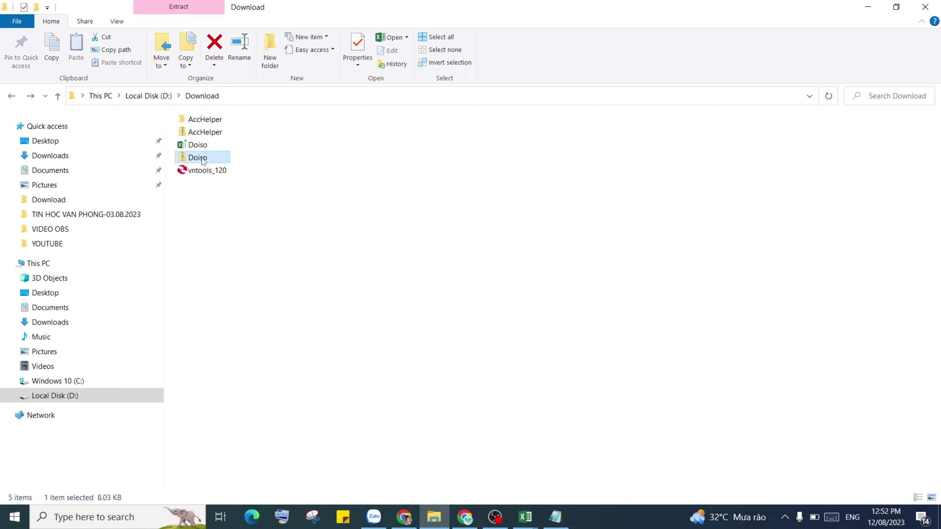
left_click(211, 120)
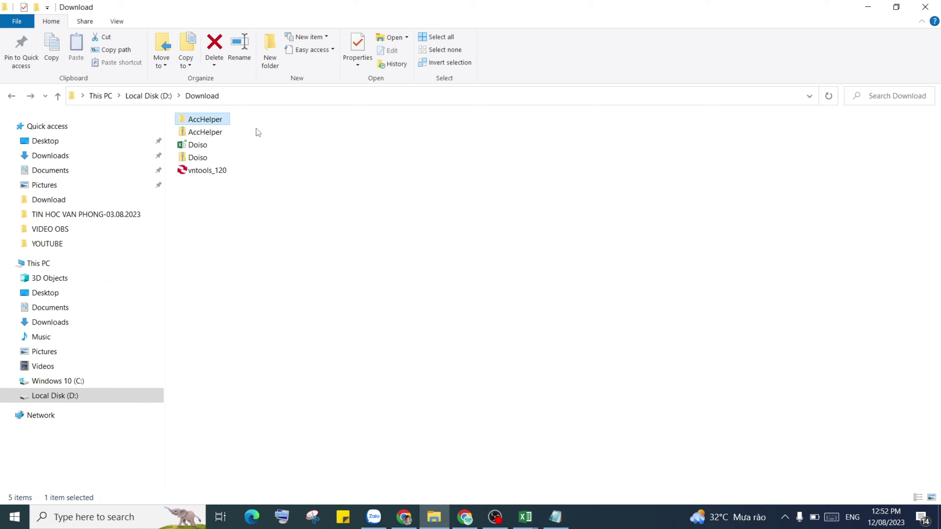
key("Delete")
Step: Delete the Doiso workbook and switch to the Google Drive folder in Chrome
left_click(206, 136)
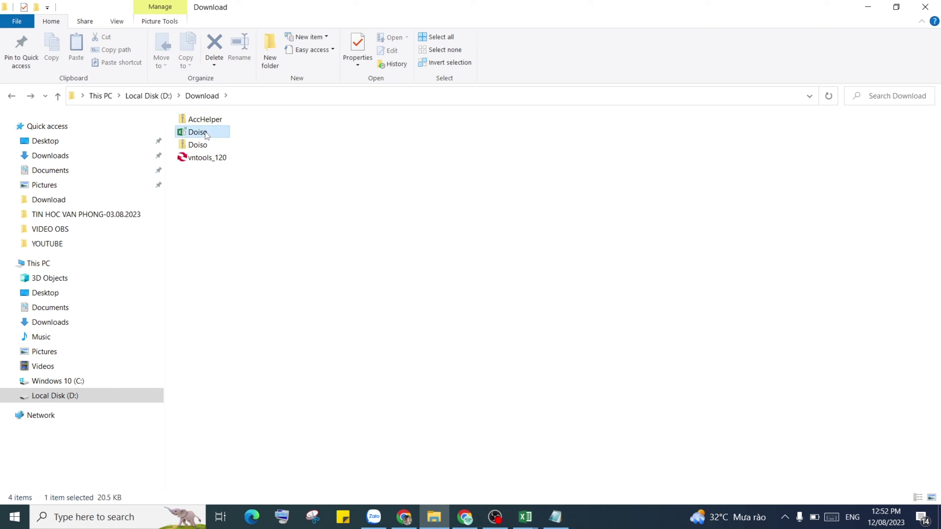
key("Delete")
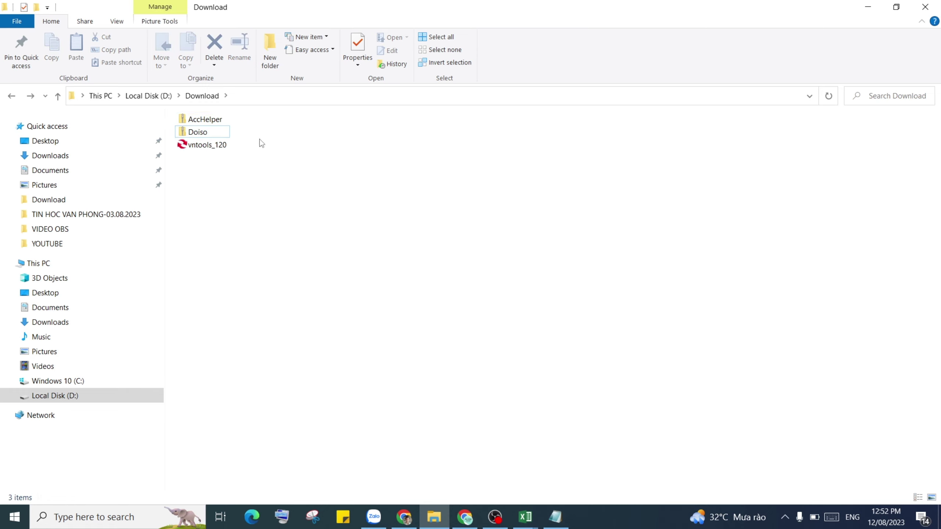
left_click(465, 517)
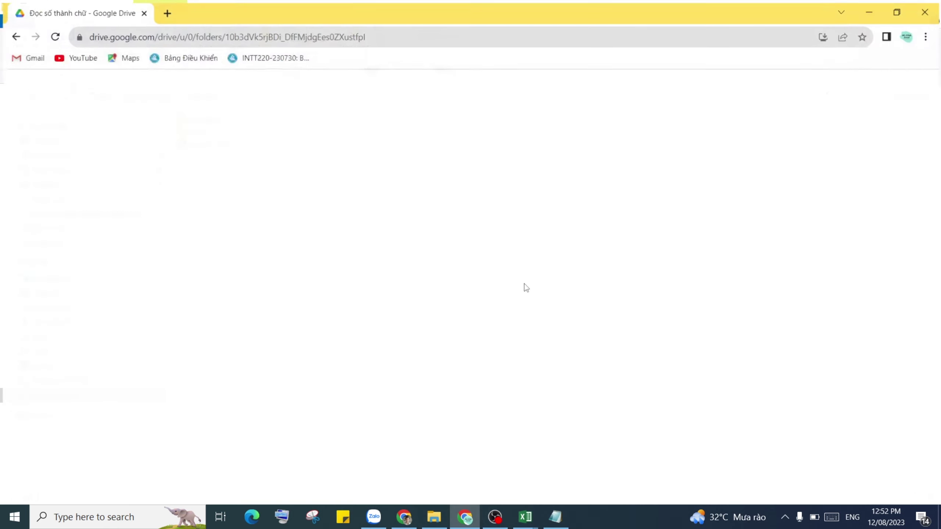